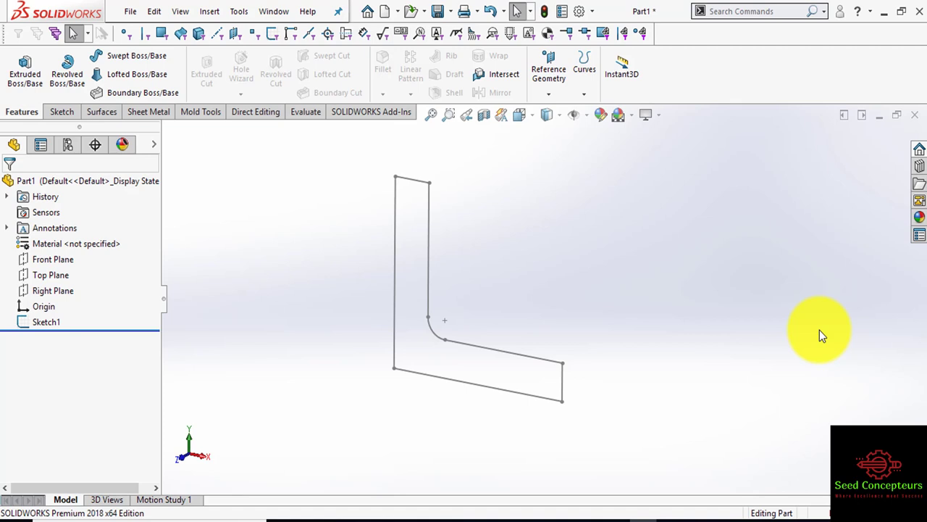
Step: Show Sketch1's feature dimensions: 100, 80, 20, R10 and 100 mm
click(44, 320)
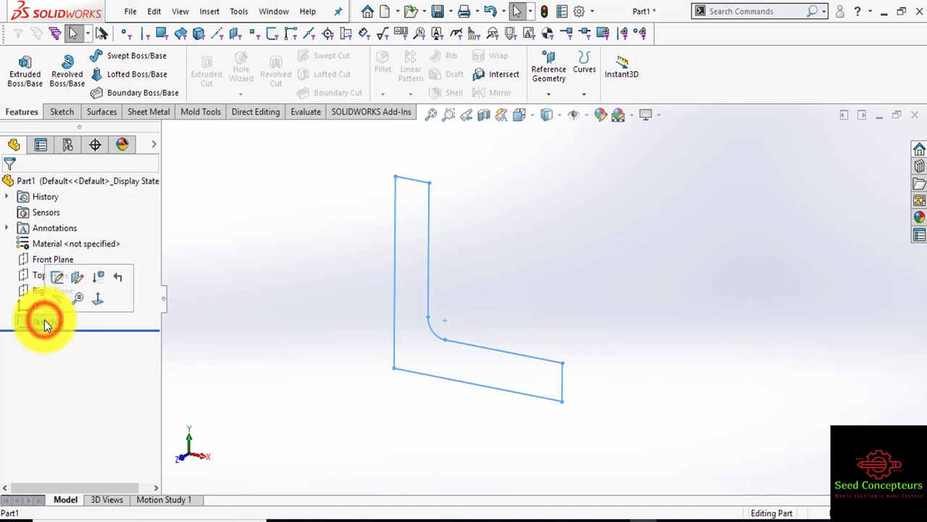
right_click(43, 227)
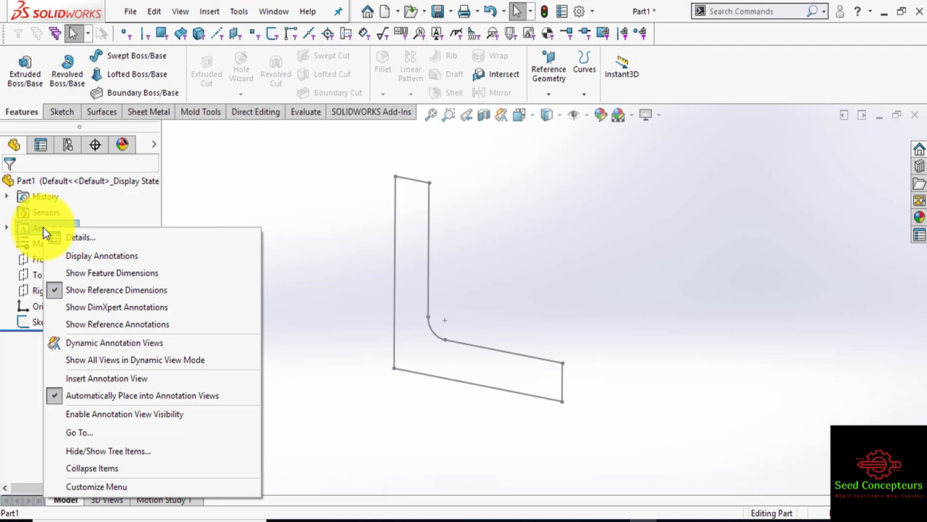
click(81, 273)
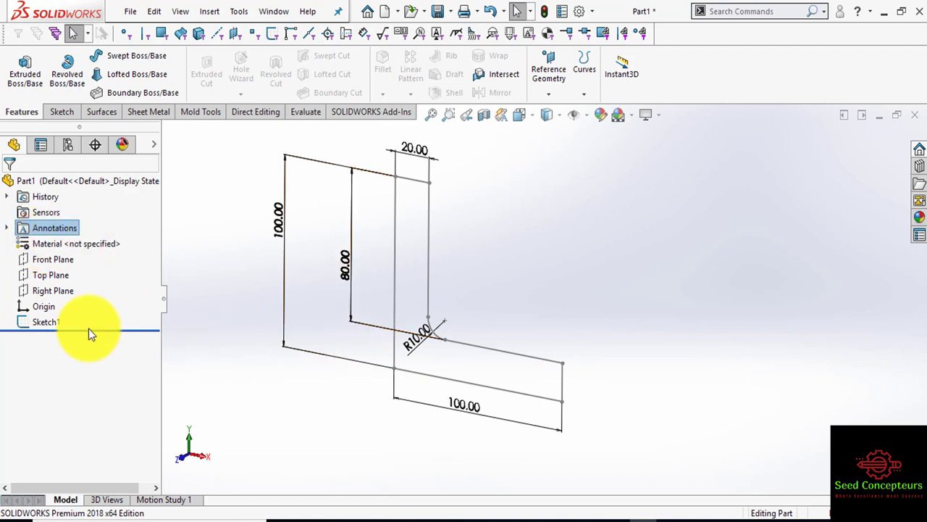
Step: Extrude Sketch1 100 mm Mid Plane into a solid L-bracket
click(22, 73)
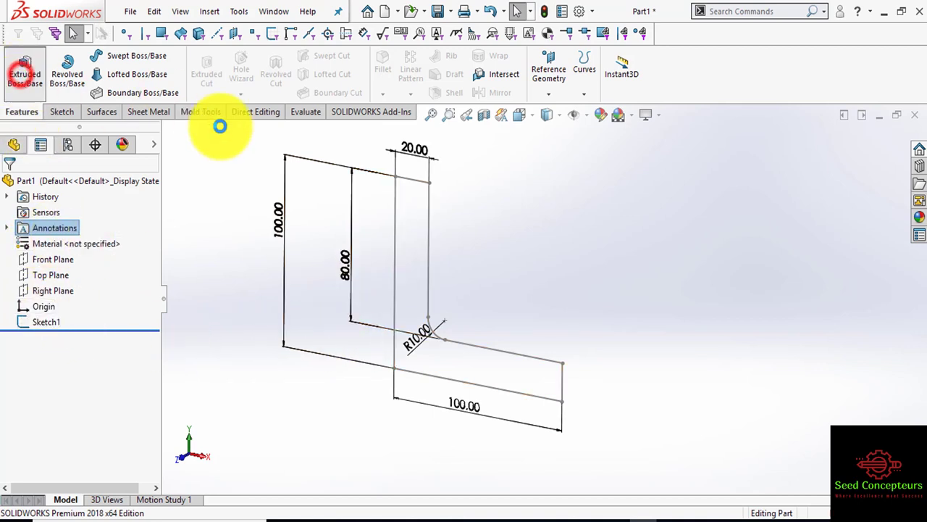
click(411, 184)
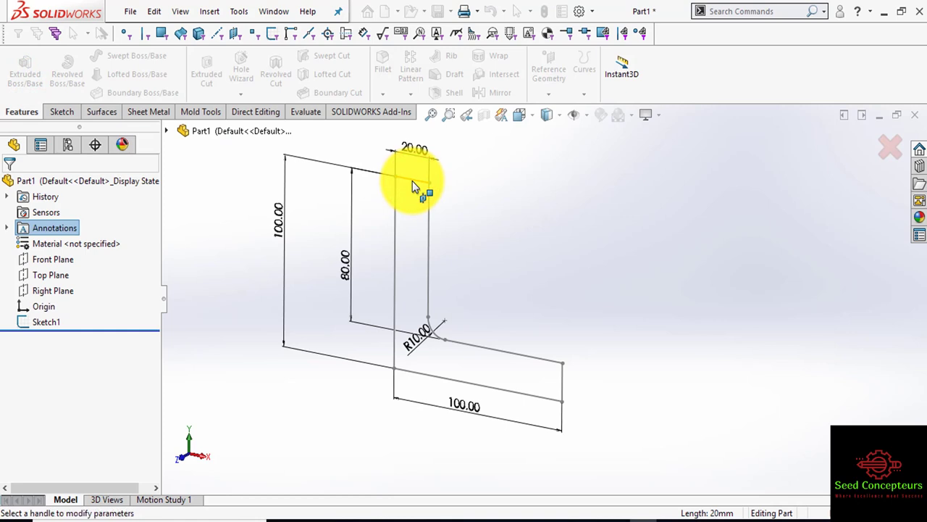
click(58, 275)
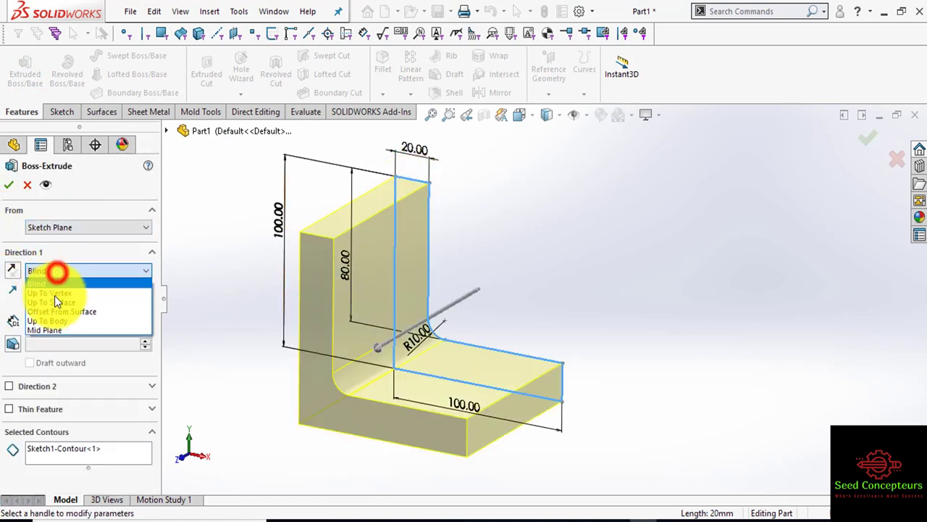
click(62, 327)
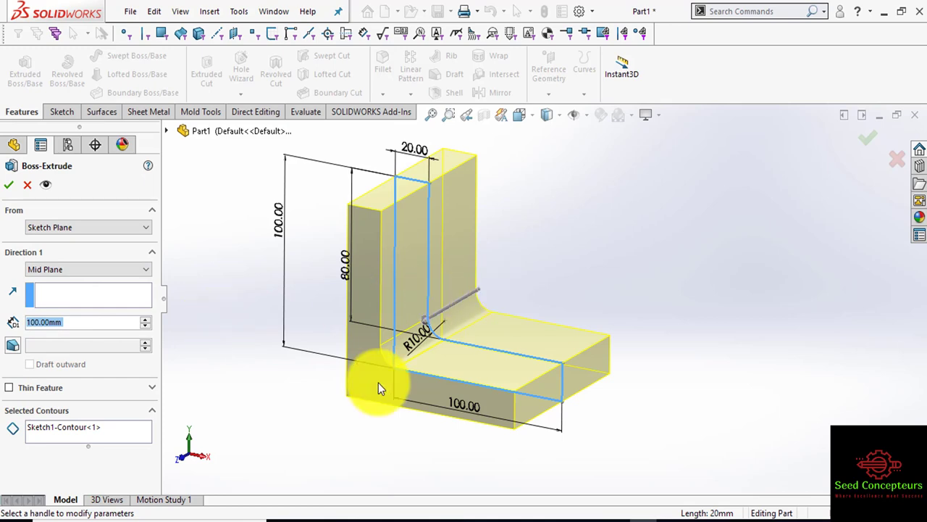
click(9, 184)
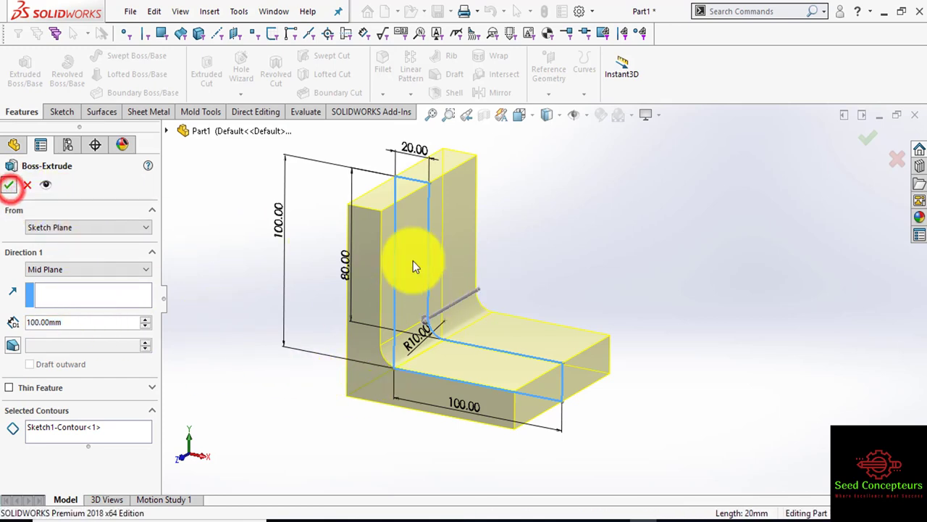
click(583, 262)
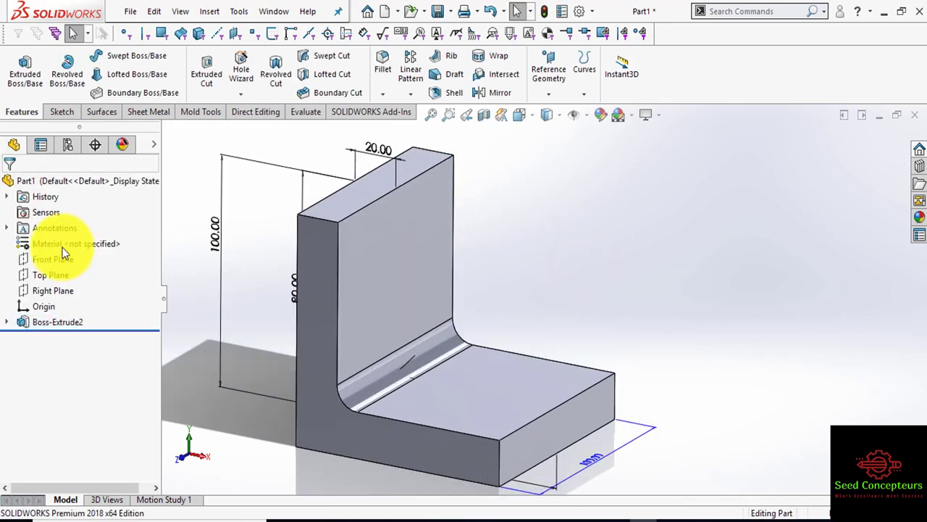
Step: Hide the feature dimensions on the bracket again
right_click(25, 224)
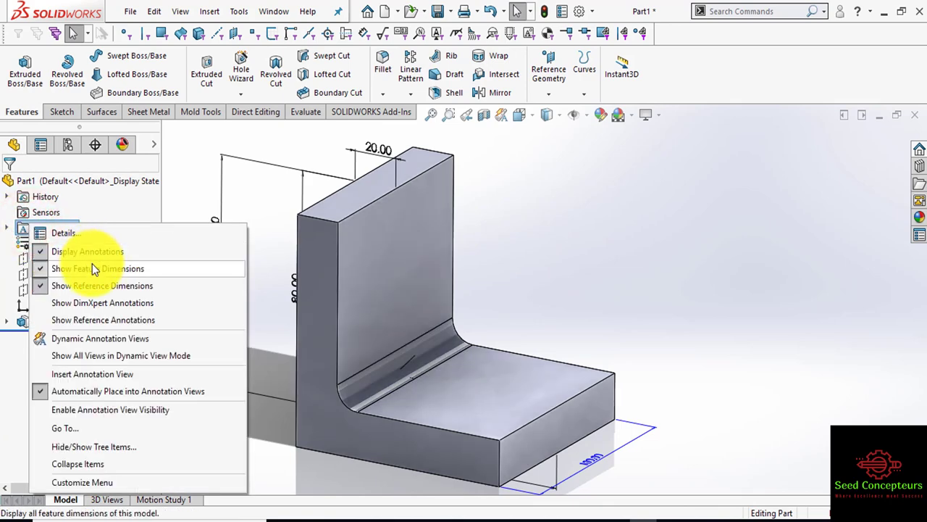
click(95, 269)
mouse_move(568, 253)
middle_down()
mouse_move(532, 263)
mouse_move(475, 246)
middle_up()
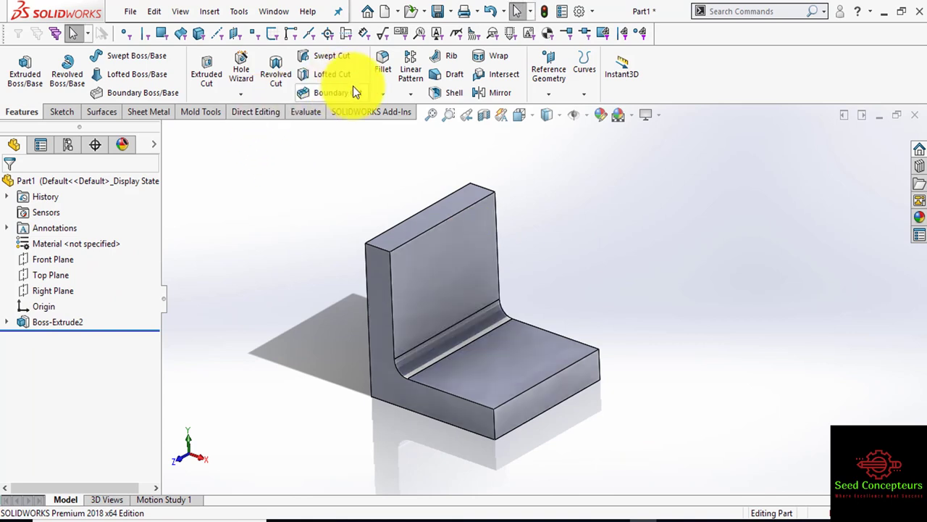
Step: Fillet the upright leg's two top edges with a 10 mm radius
click(382, 64)
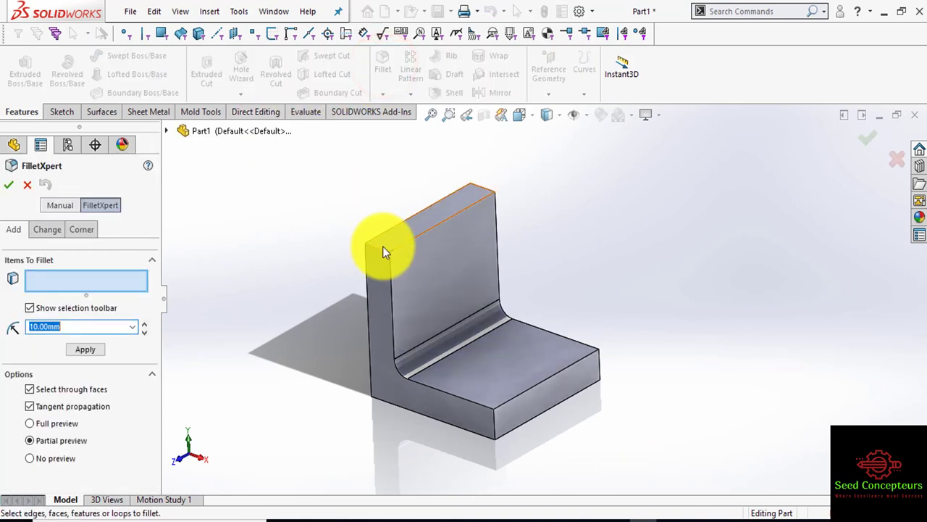
click(381, 250)
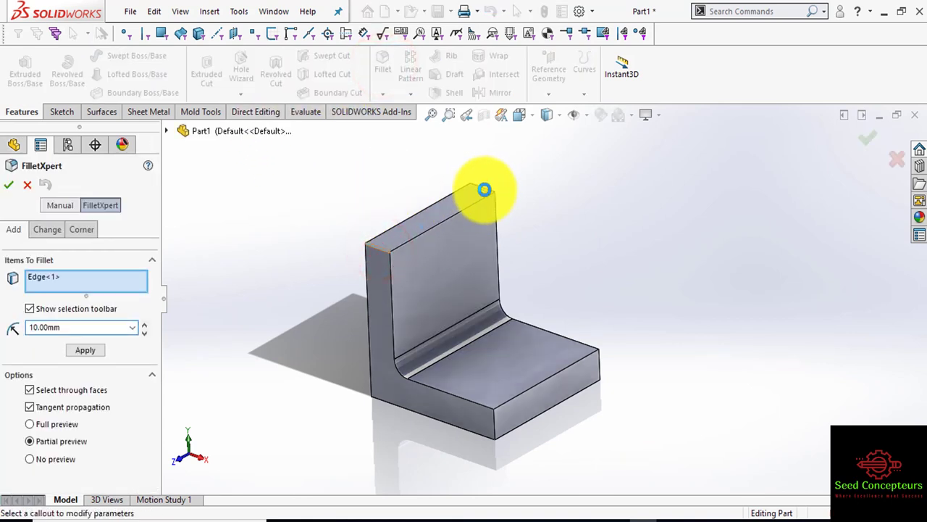
click(483, 189)
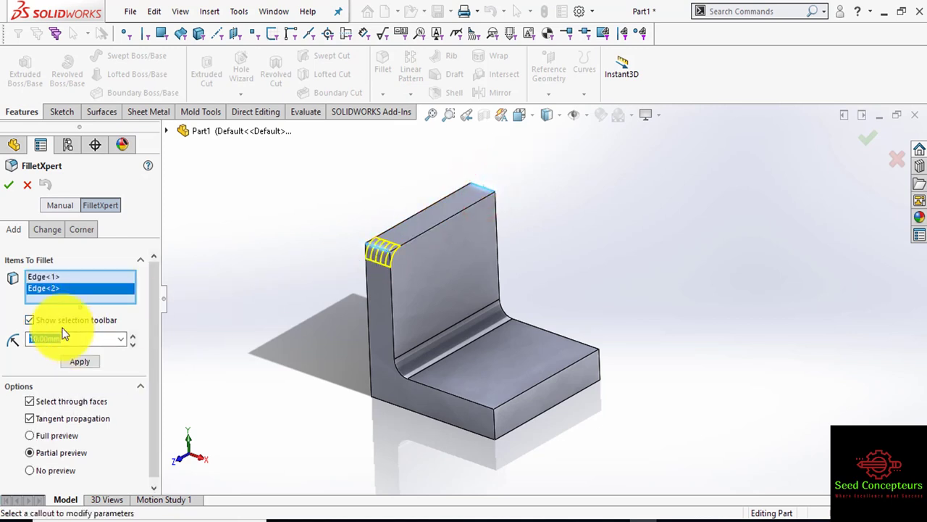
key(Return)
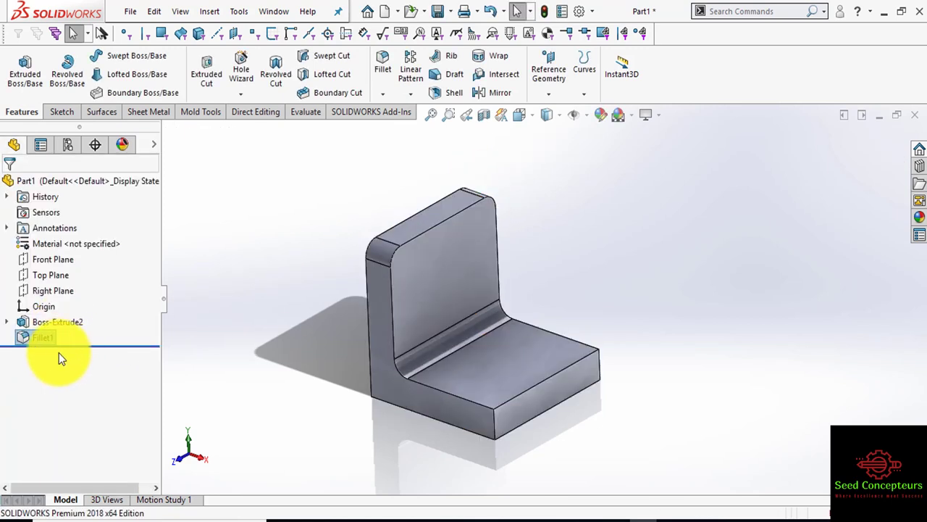
Step: Edit Fillet1 and change its radius to 35 mm
right_click(51, 344)
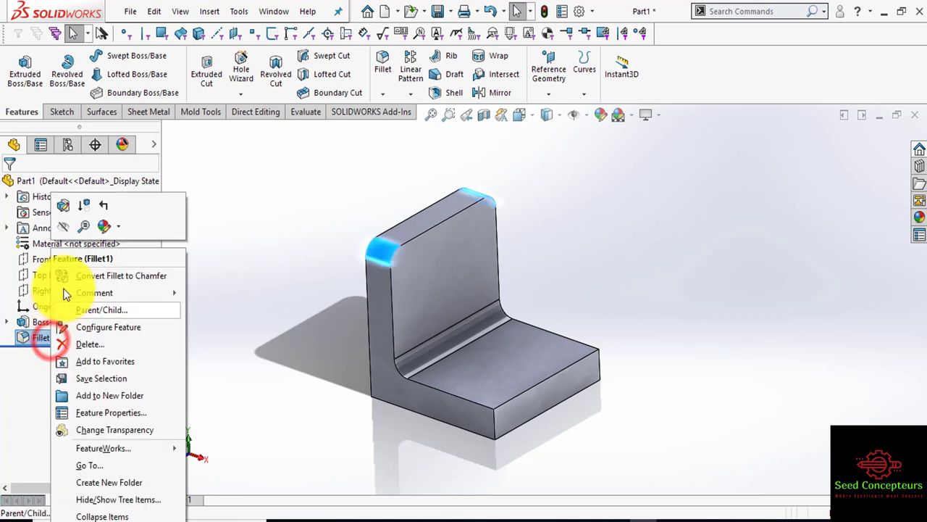
click(66, 206)
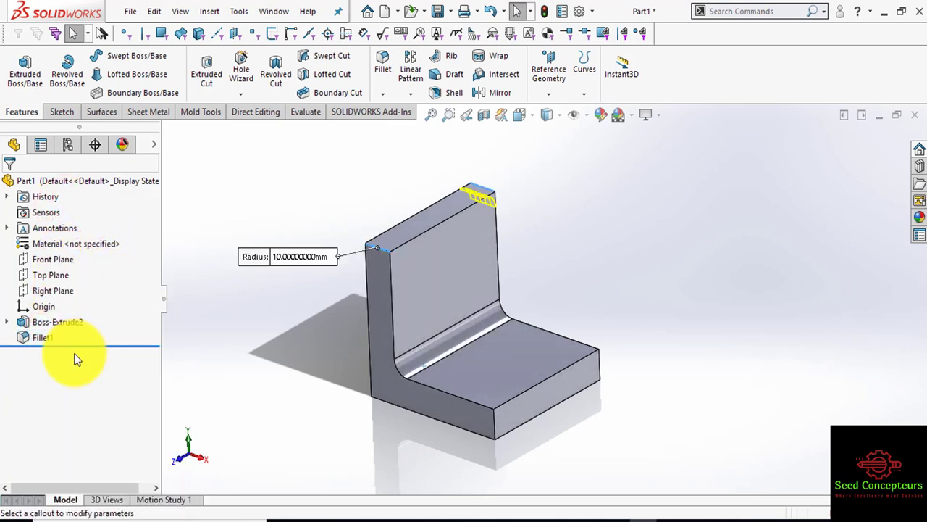
click(47, 212)
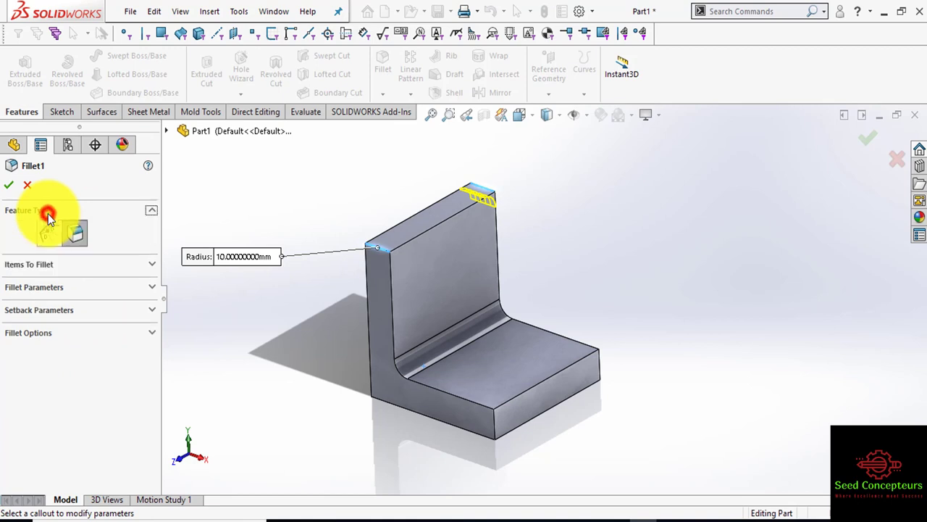
click(135, 211)
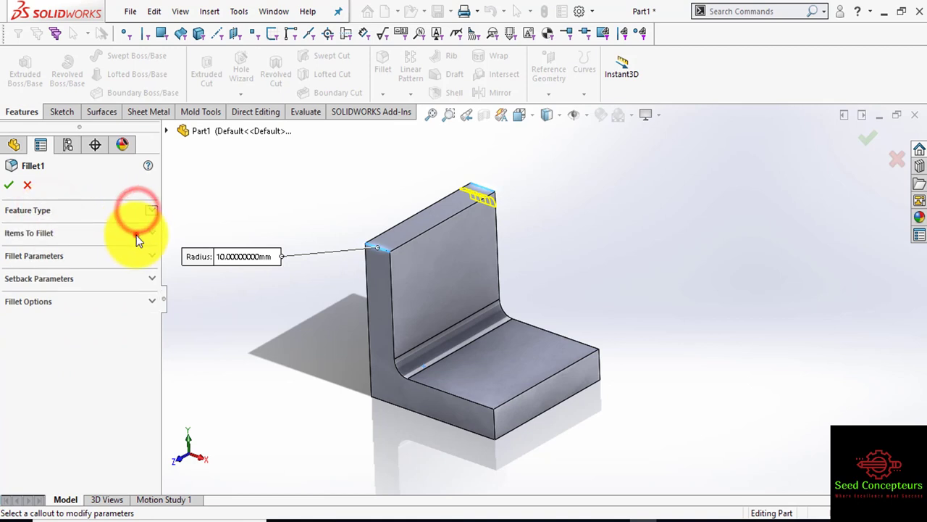
click(136, 233)
click(58, 385)
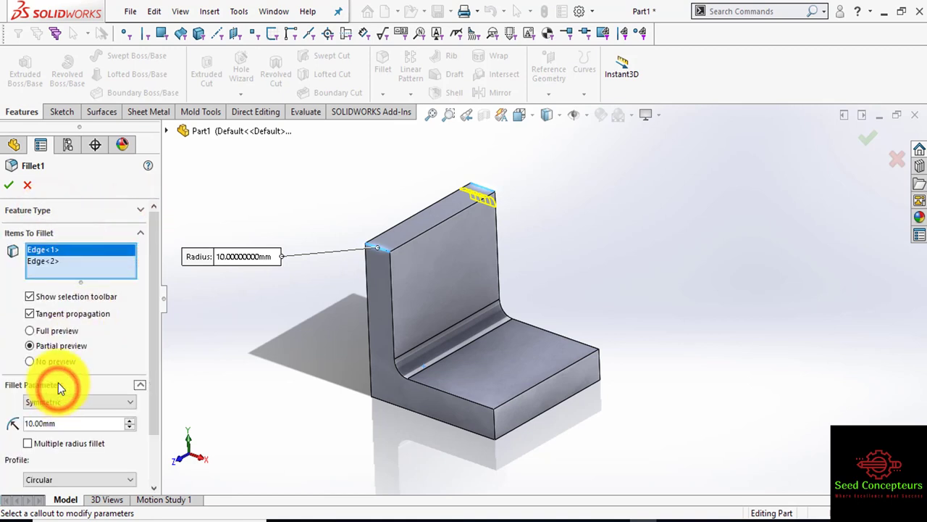
double_click(71, 420)
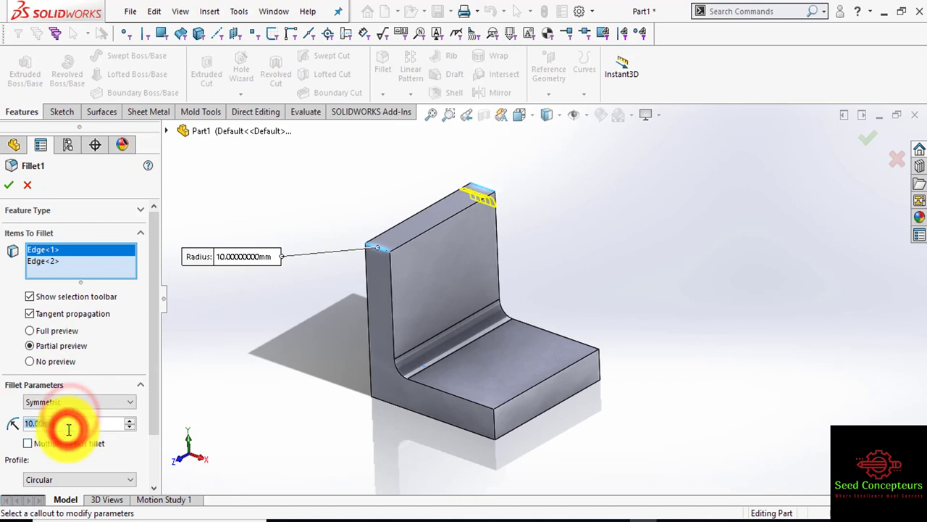
text(35)
key(Return)
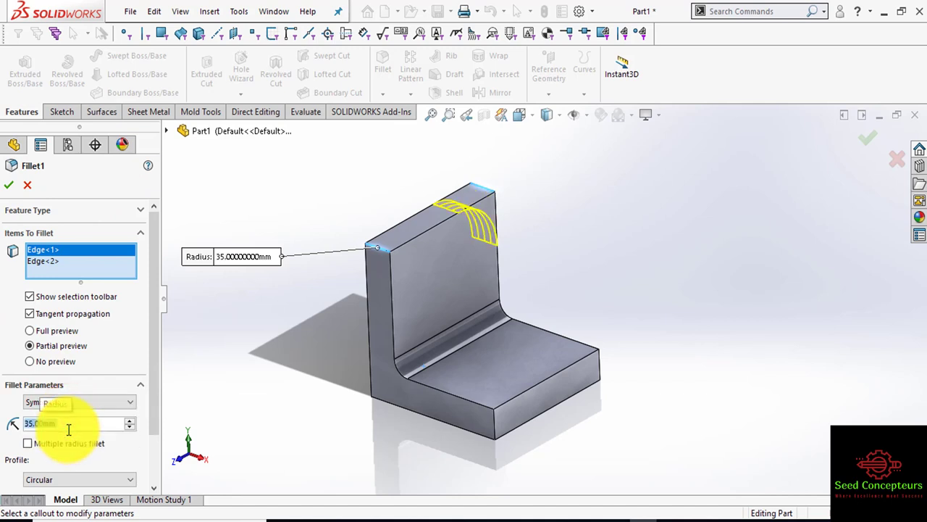
Step: Confirm the 35 mm fillet and inspect the upright's arched top
click(25, 209)
click(25, 203)
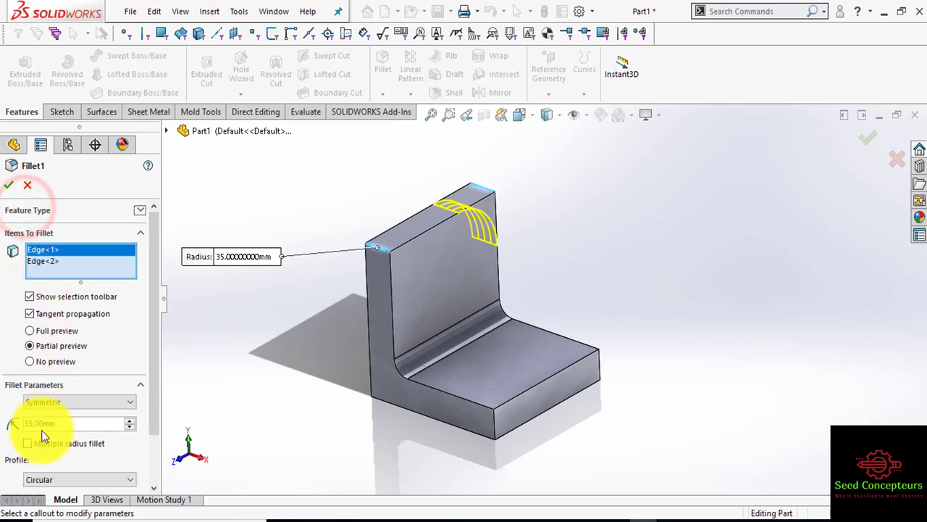
click(268, 261)
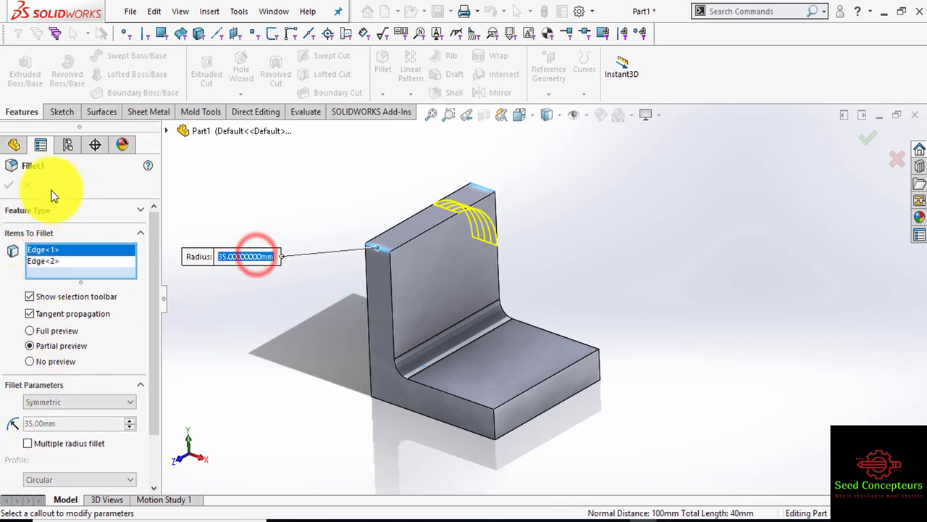
click(9, 185)
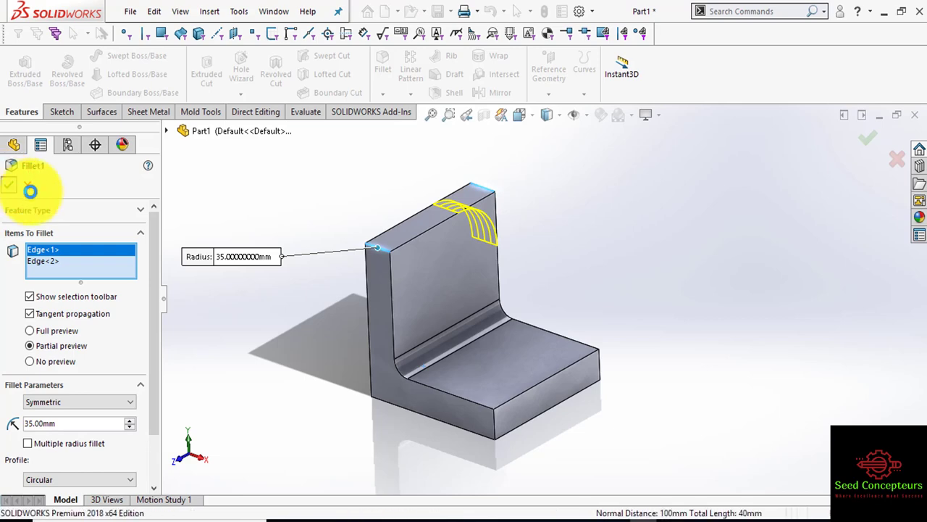
mouse_move(316, 301)
middle_down()
mouse_move(275, 290)
mouse_move(340, 297)
mouse_move(406, 341)
middle_up()
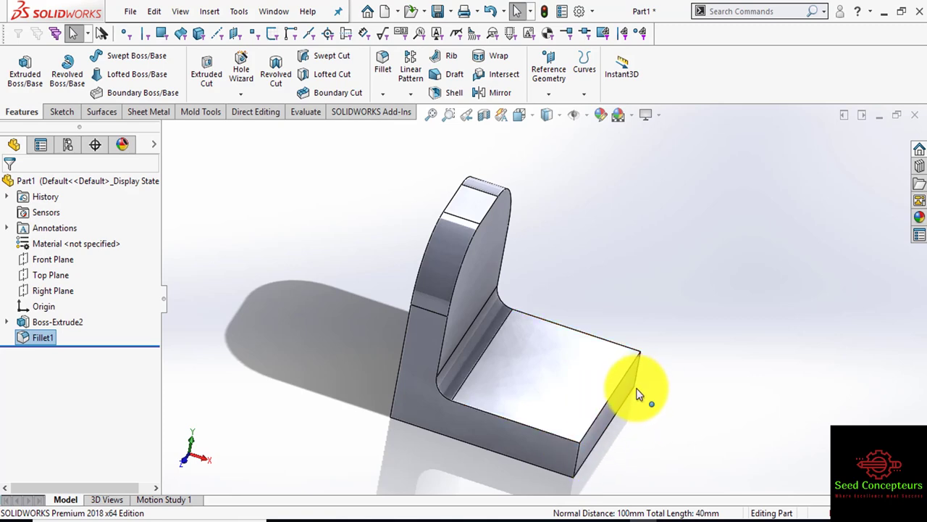
scroll(644, 381, up, 2)
mouse_move(643, 379)
middle_down()
mouse_move(591, 323)
mouse_move(600, 346)
middle_up()
scroll(601, 346, up, 2)
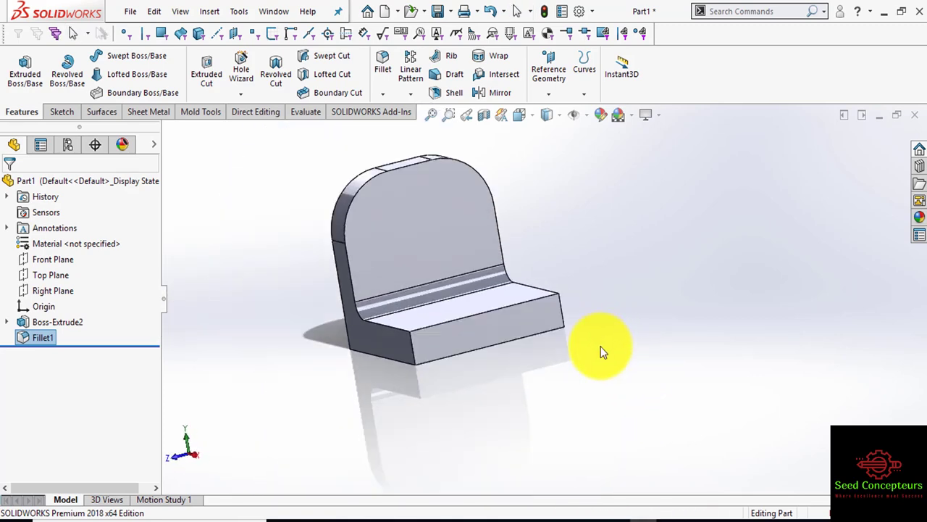
scroll(526, 258, up, 1)
scroll(426, 261, down, 2)
scroll(413, 253, down, 1)
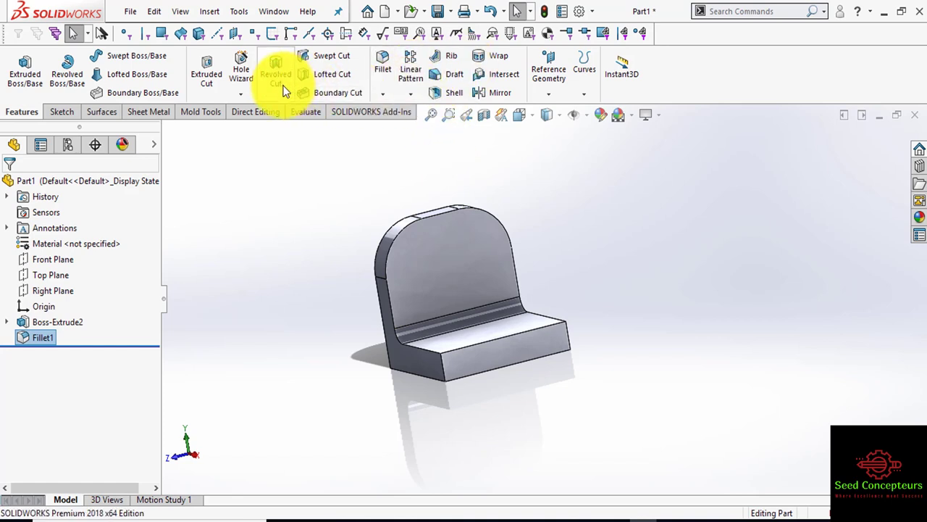
Step: Start a Hole Wizard hole on the upright face with two sketched position points
click(239, 93)
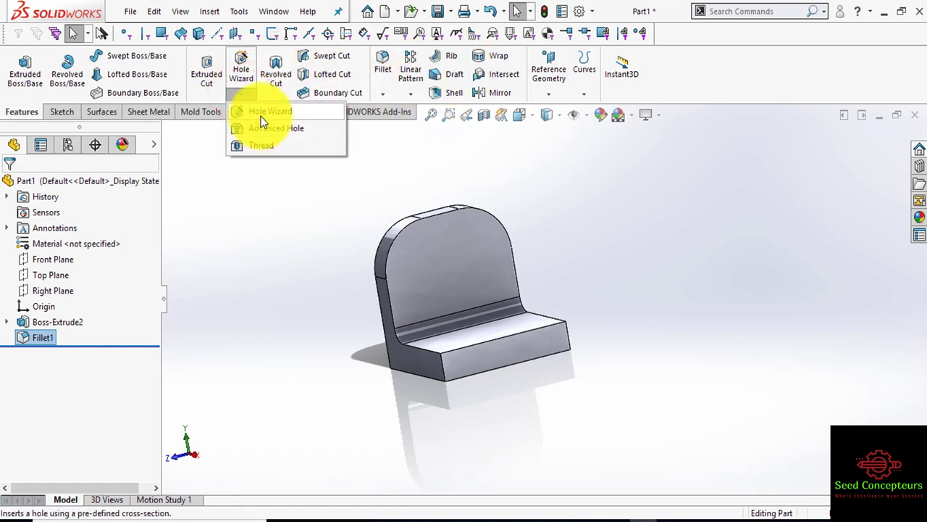
click(262, 116)
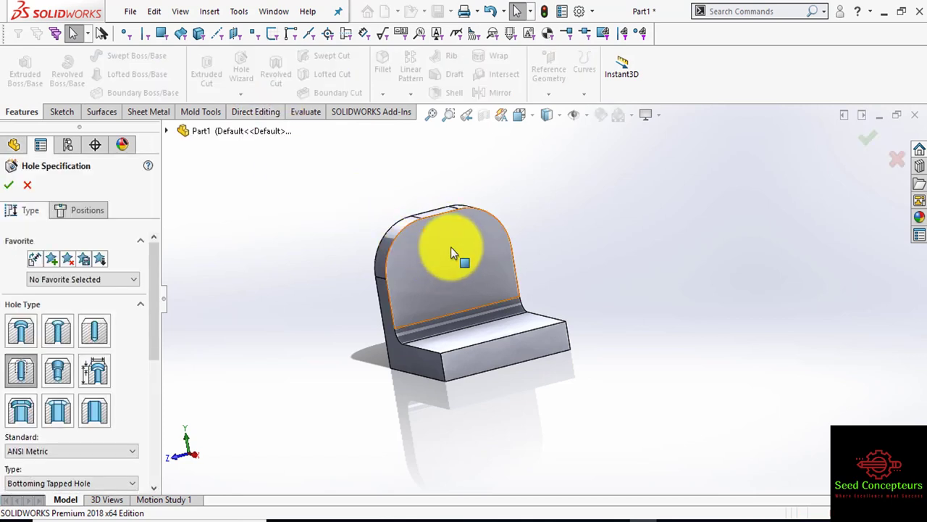
click(451, 249)
click(70, 208)
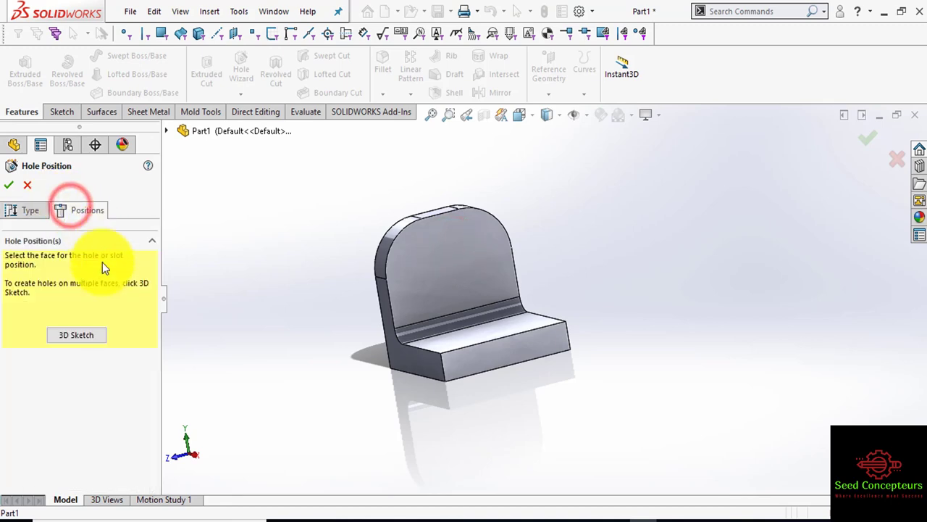
click(88, 337)
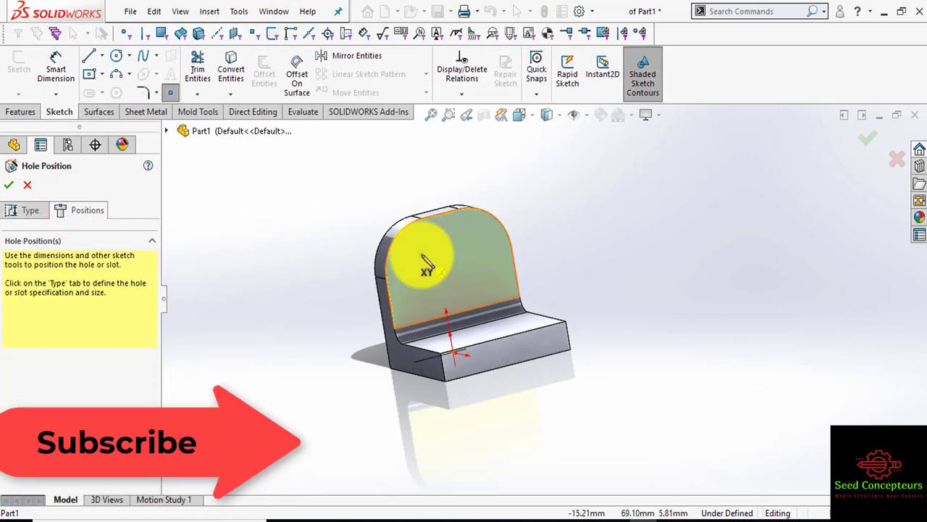
click(416, 258)
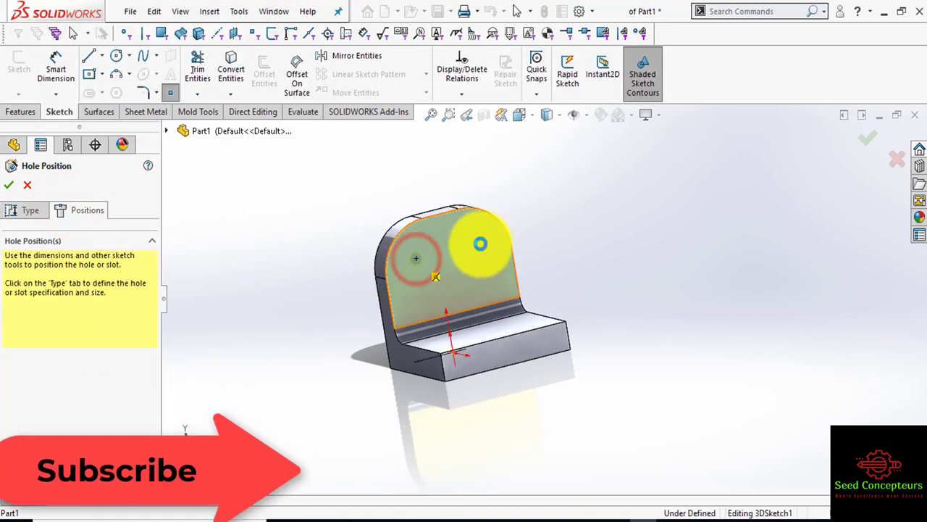
click(484, 237)
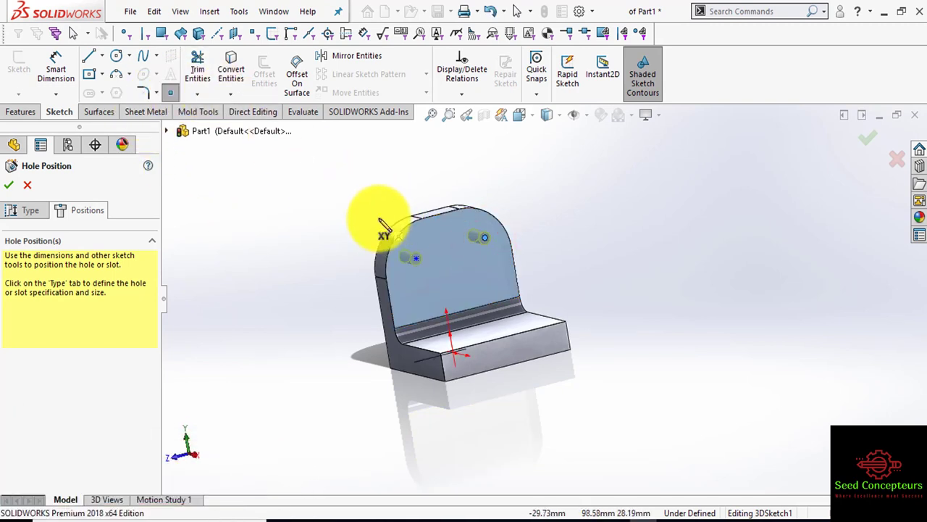
key(Escape)
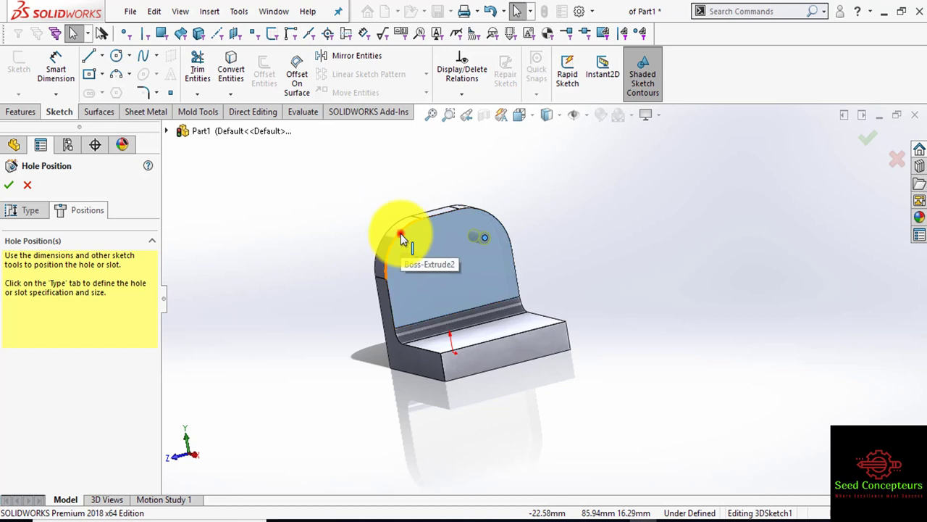
Step: Make each hole point concentric with its rounded top corner edge
click(401, 233)
ctrl+click(417, 260)
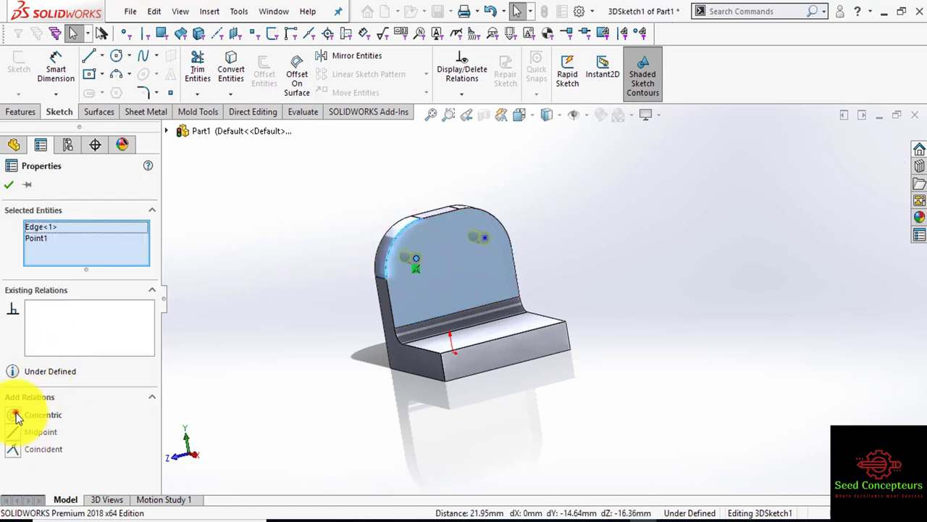
click(16, 415)
click(552, 241)
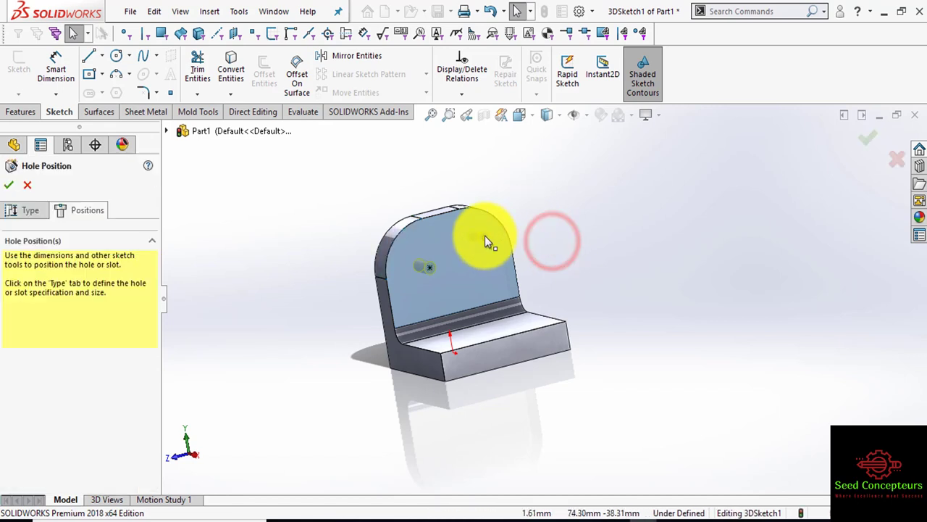
click(484, 236)
click(496, 217)
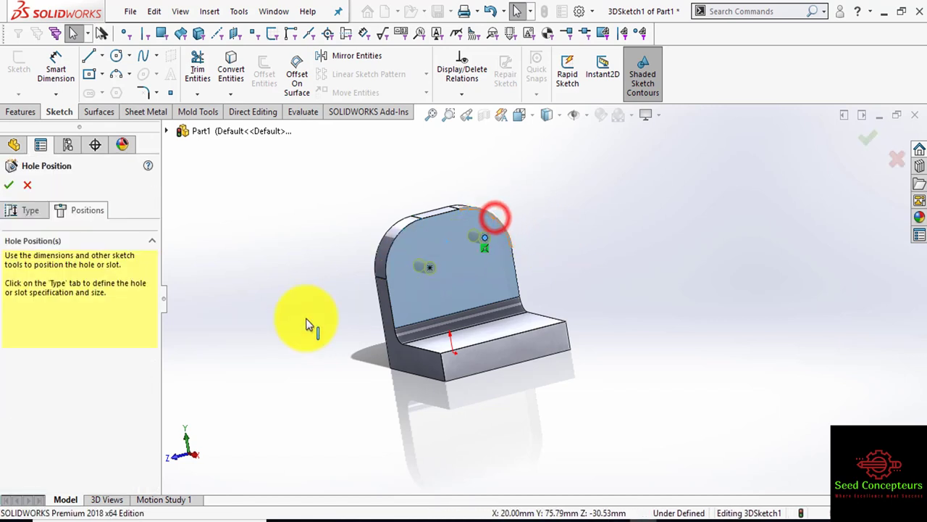
click(14, 415)
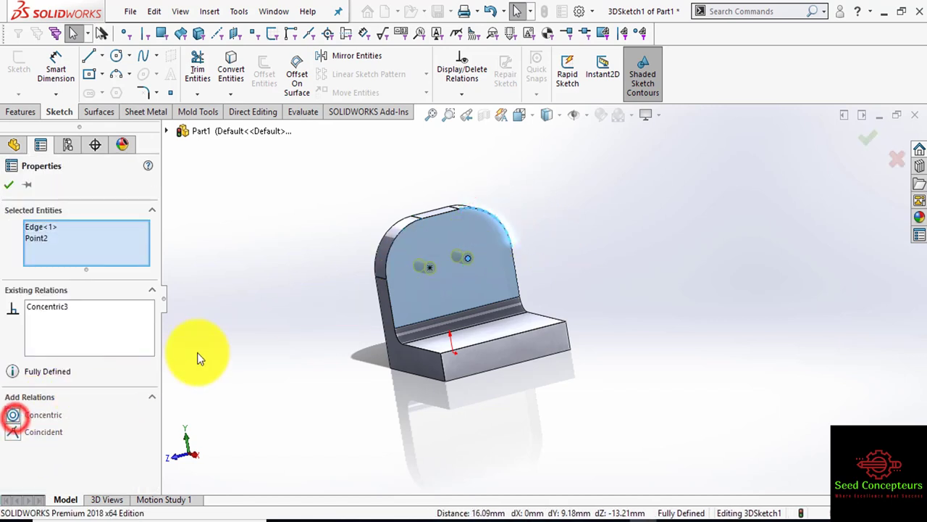
click(310, 335)
click(26, 210)
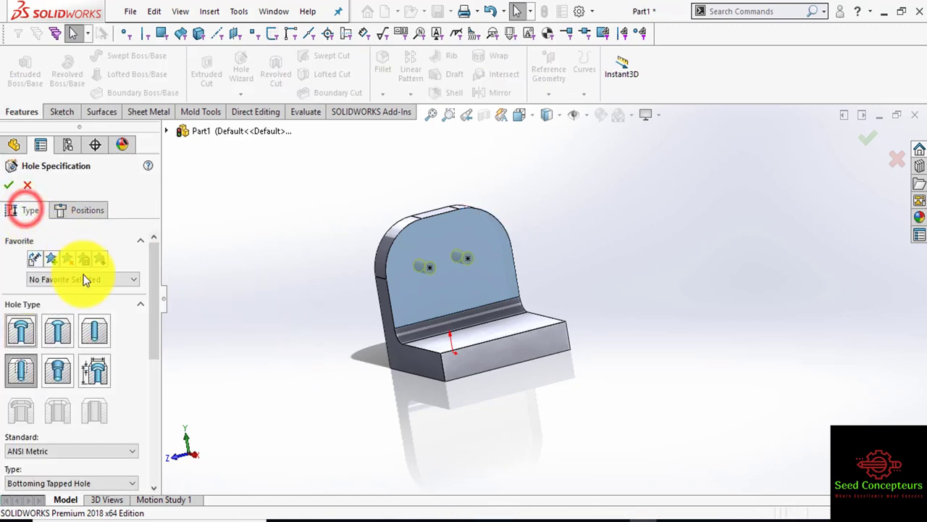
Step: Cut both holes as ANSI Metric Ø10.0 dowel holes, Through All
drag(152, 310, 155, 395)
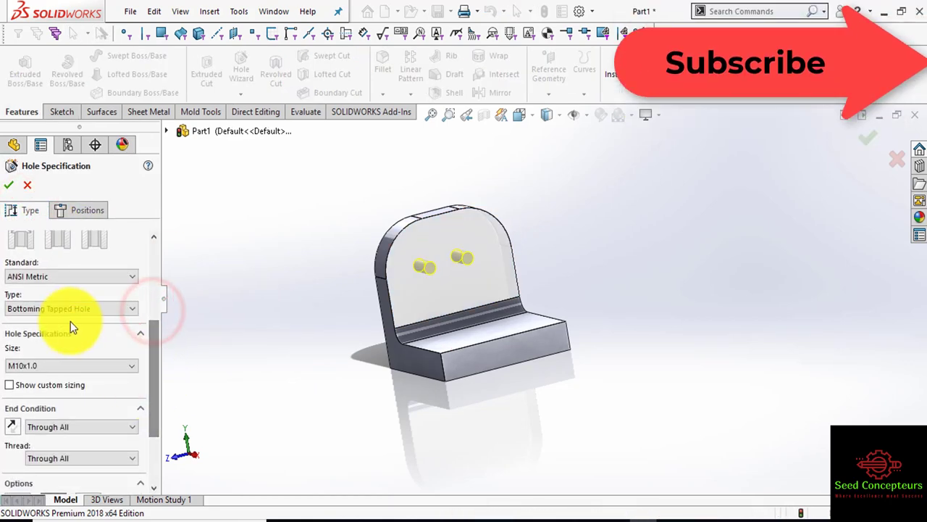
click(52, 279)
click(52, 281)
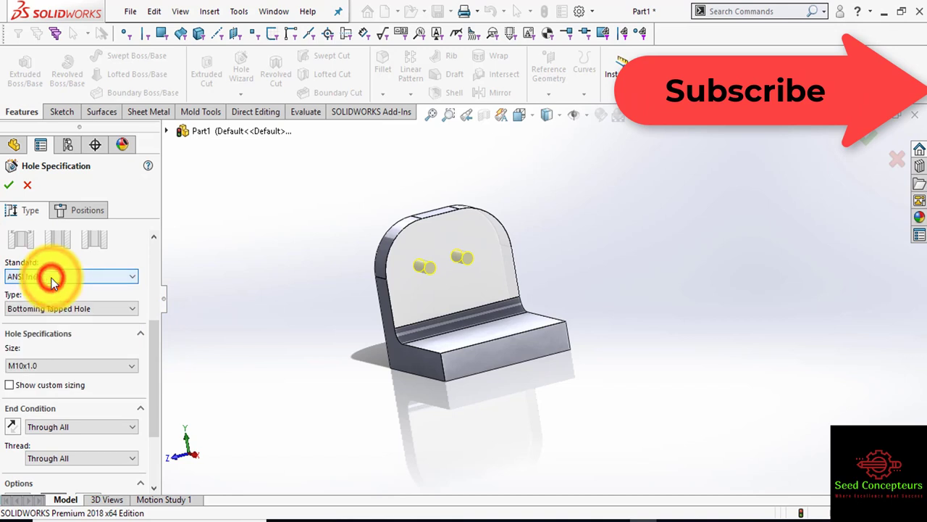
drag(159, 320, 156, 294)
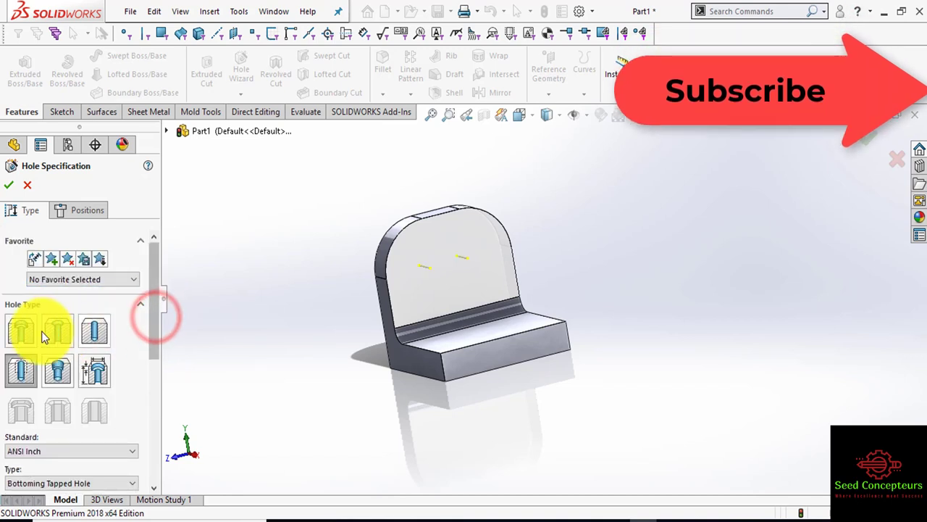
click(87, 331)
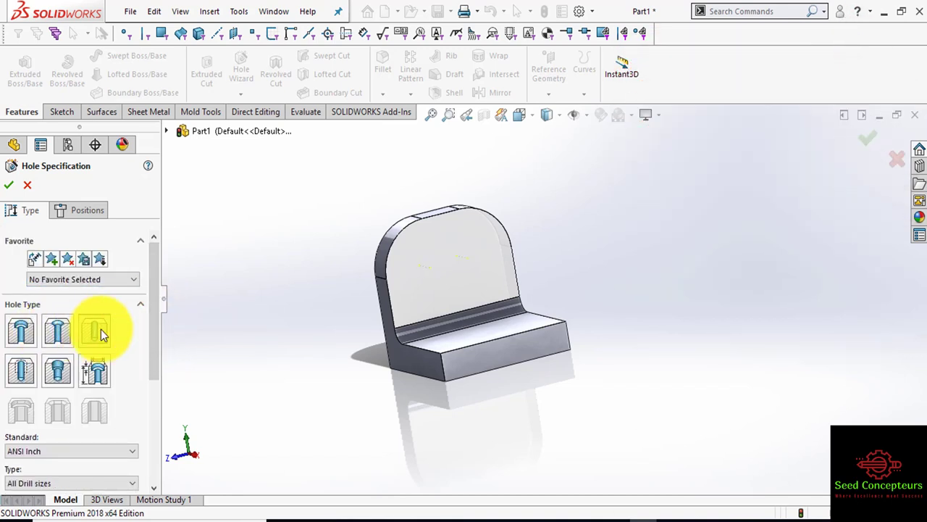
drag(151, 300, 157, 357)
click(76, 338)
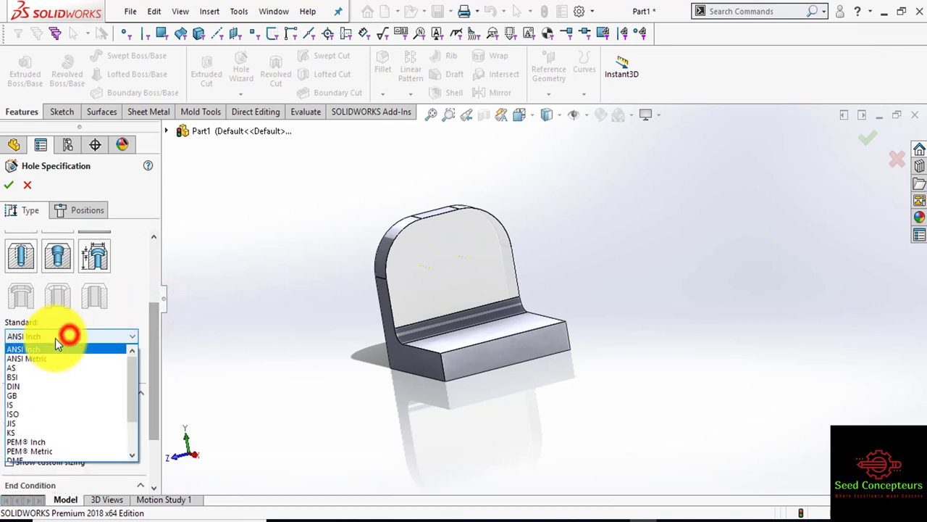
click(47, 355)
drag(152, 341, 149, 380)
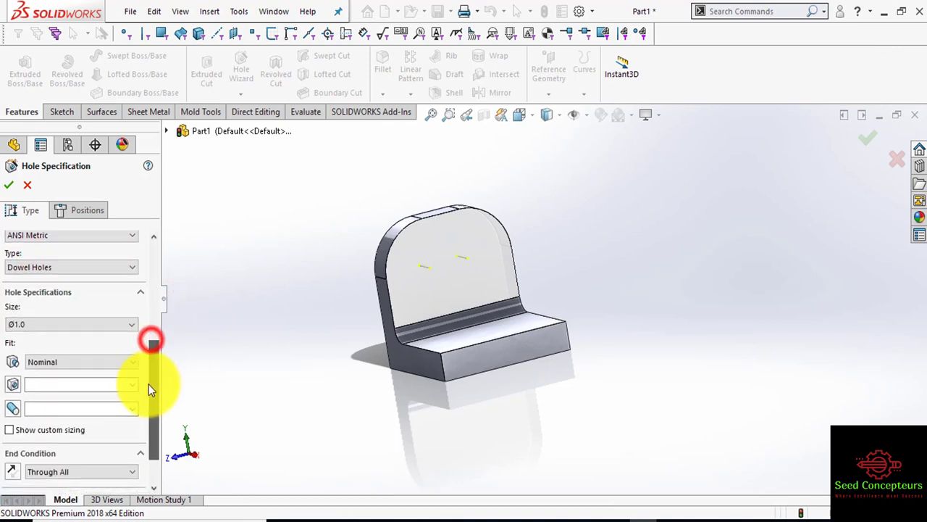
click(33, 324)
click(39, 442)
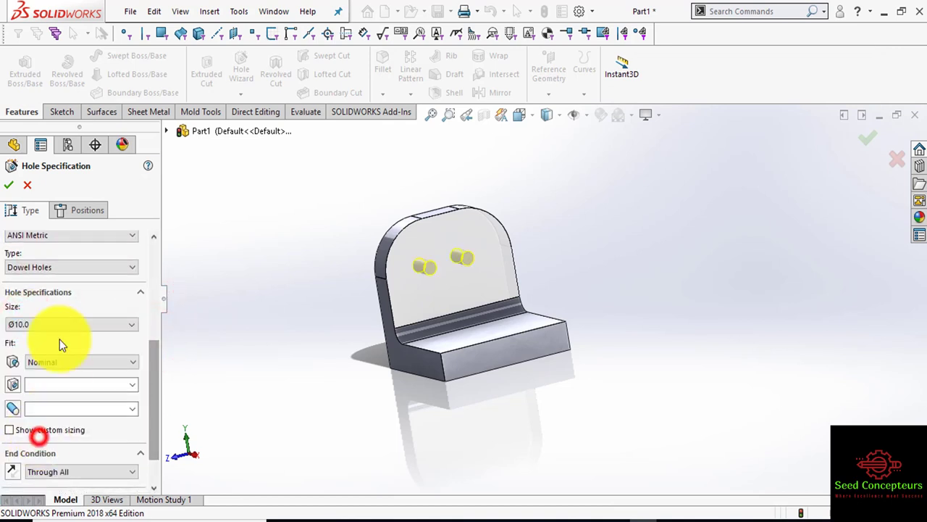
click(9, 186)
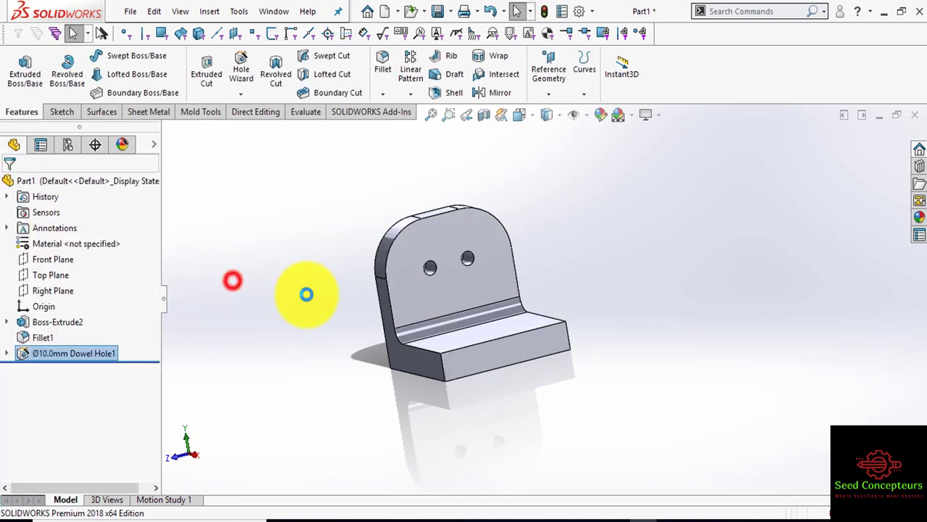
Step: Load the SOLIDWORKS Simulation add-in and show the Simulation tools
scroll(434, 279, down, 2)
scroll(450, 271, down, 5)
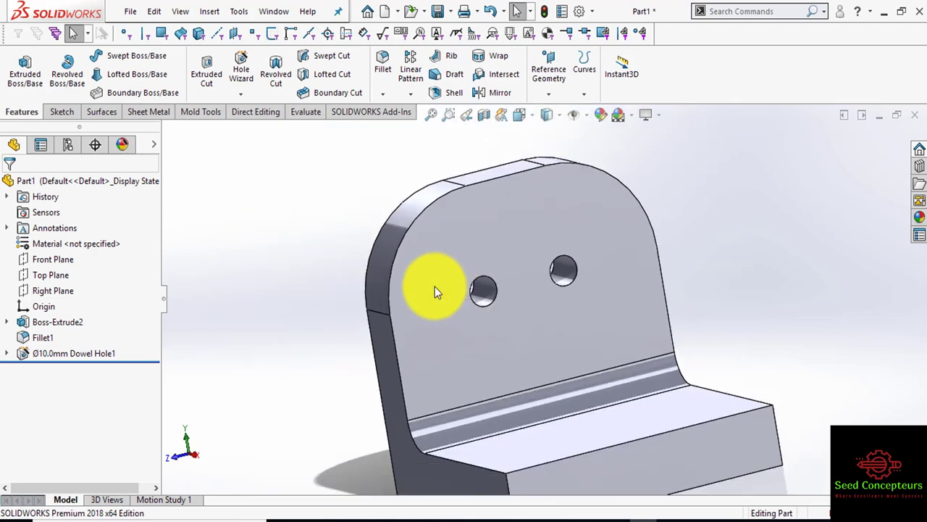
scroll(435, 290, up, 5)
middle_drag(452, 310, 594, 337)
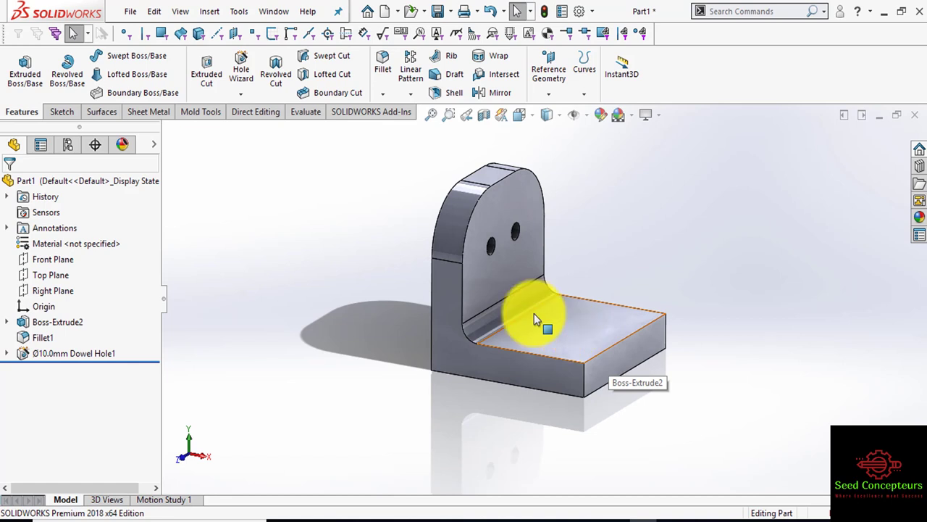
click(366, 114)
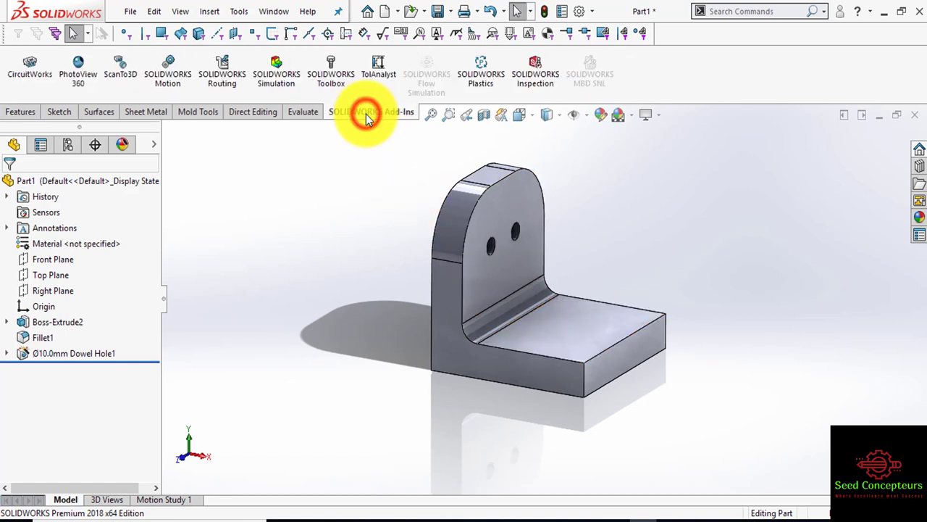
click(277, 69)
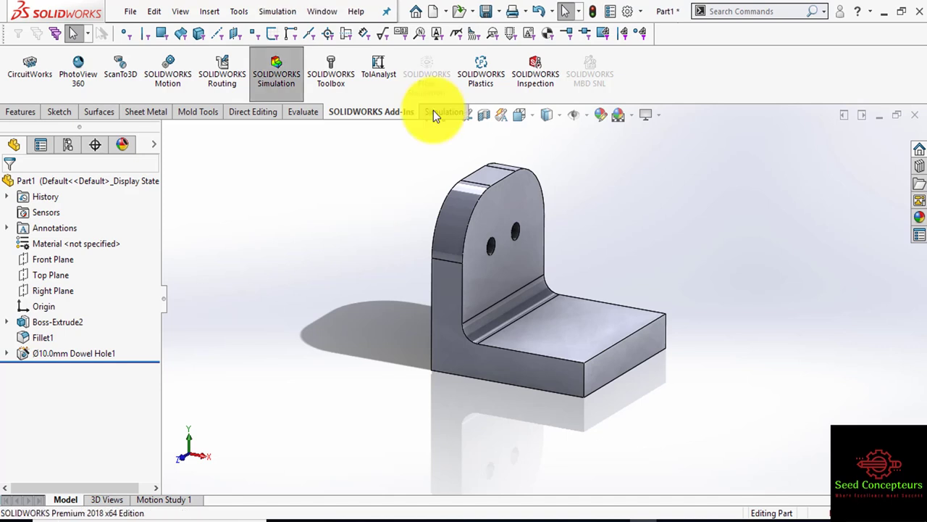
click(433, 111)
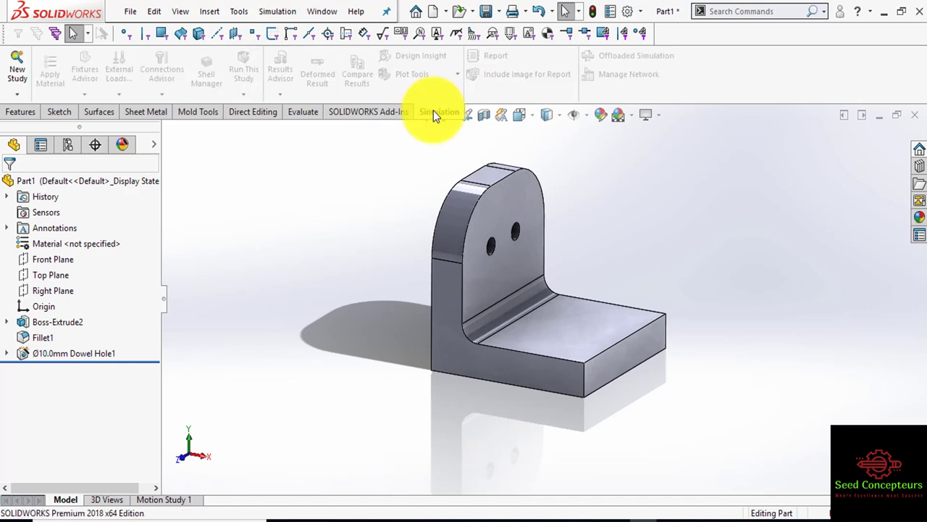
click(17, 90)
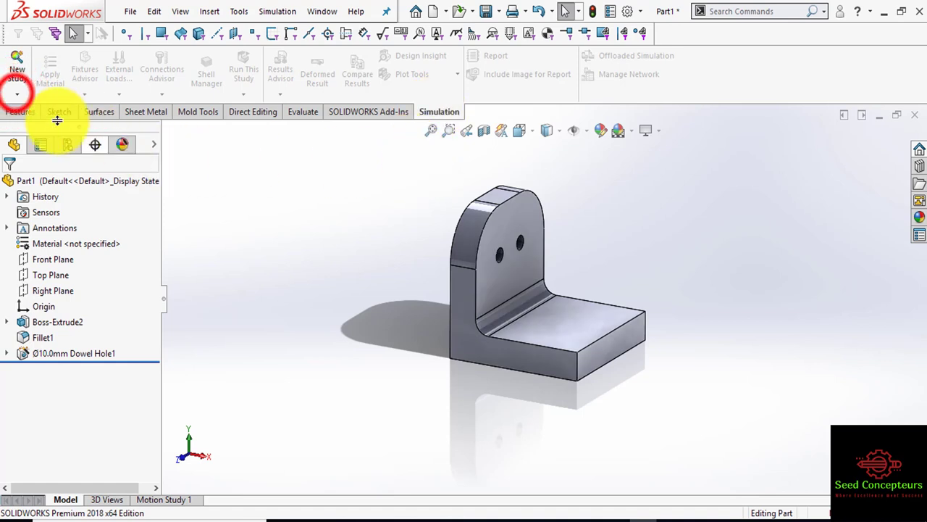
Step: Create the Static 1 study and apply Alloy Steel to the bracket
click(29, 139)
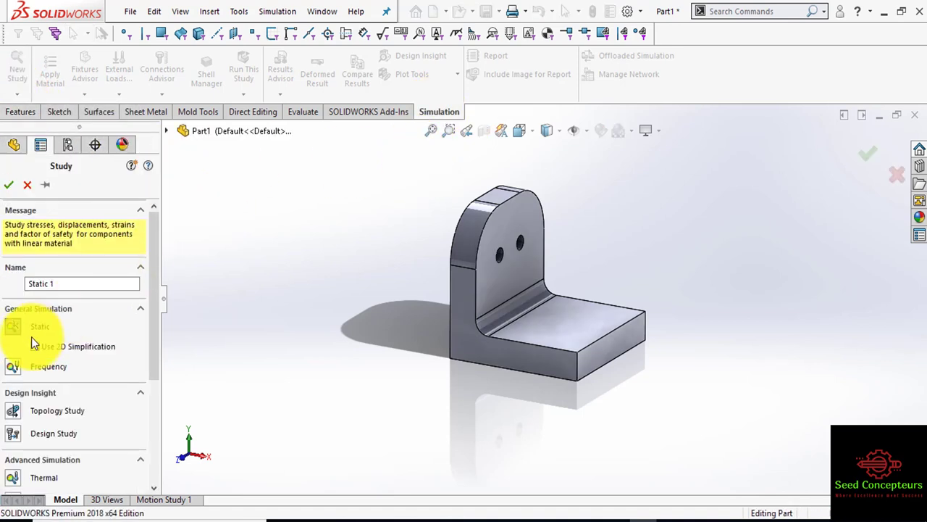
click(12, 186)
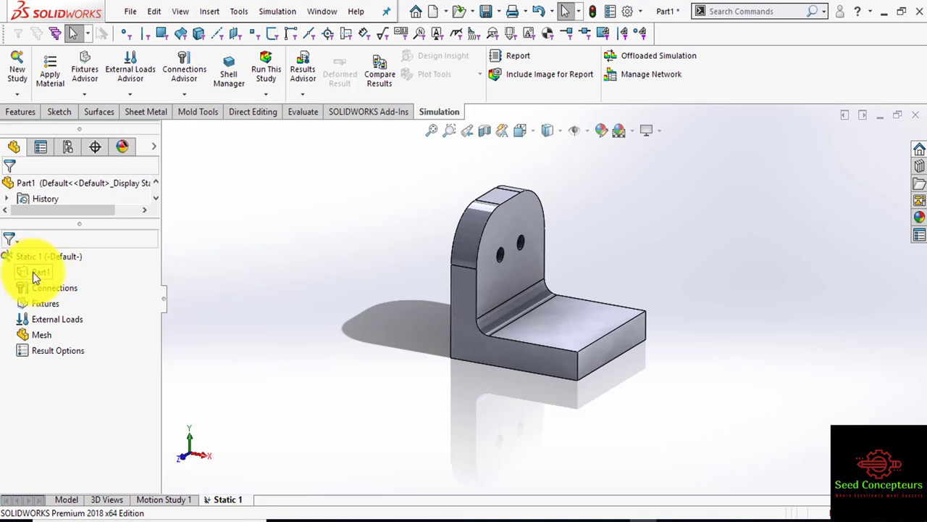
click(51, 79)
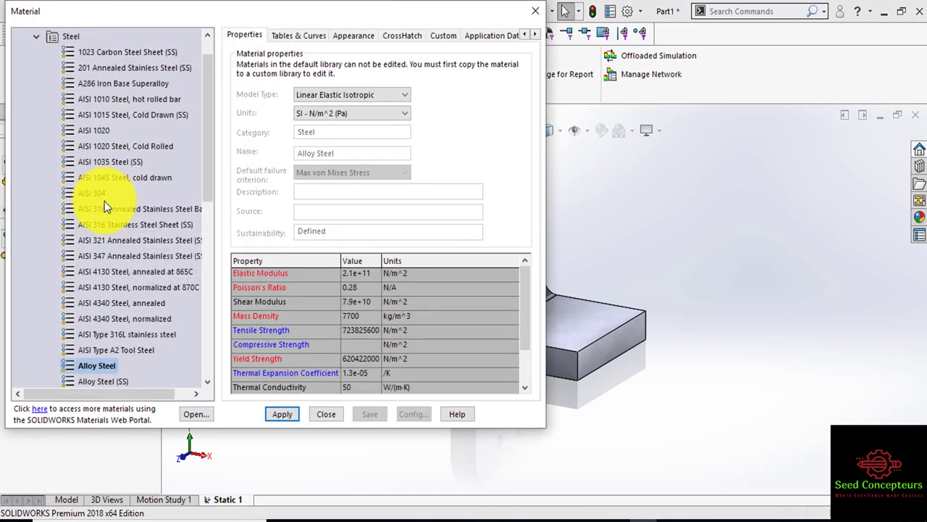
click(278, 414)
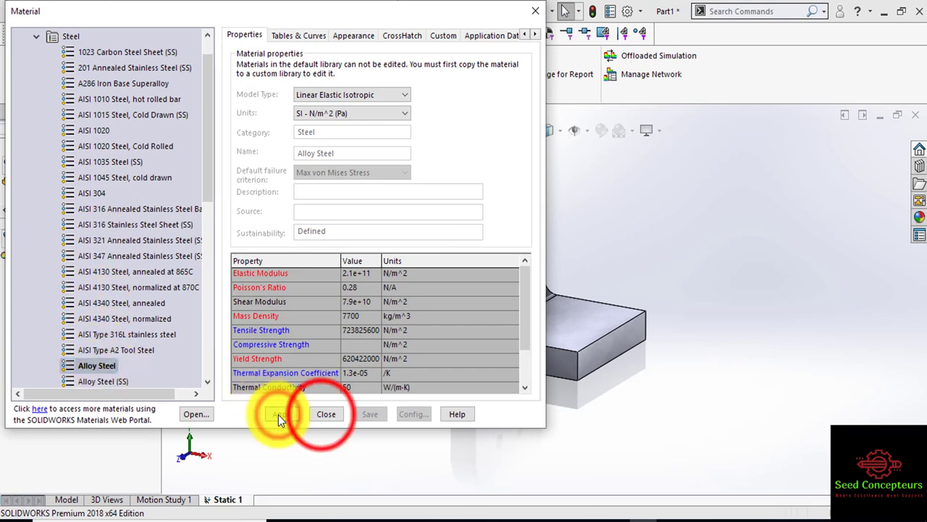
click(321, 414)
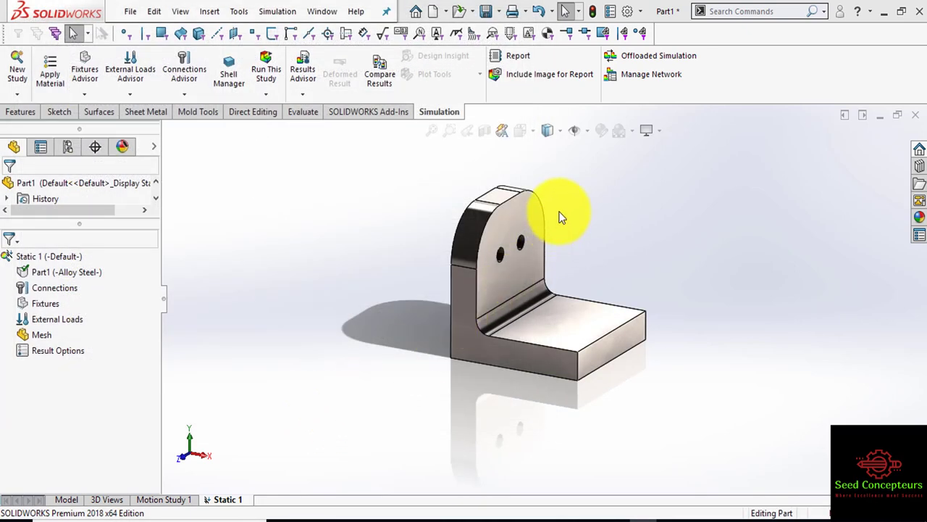
Step: Add a Fixed Geometry restraint on one dowel hole's edge and inner face
click(89, 94)
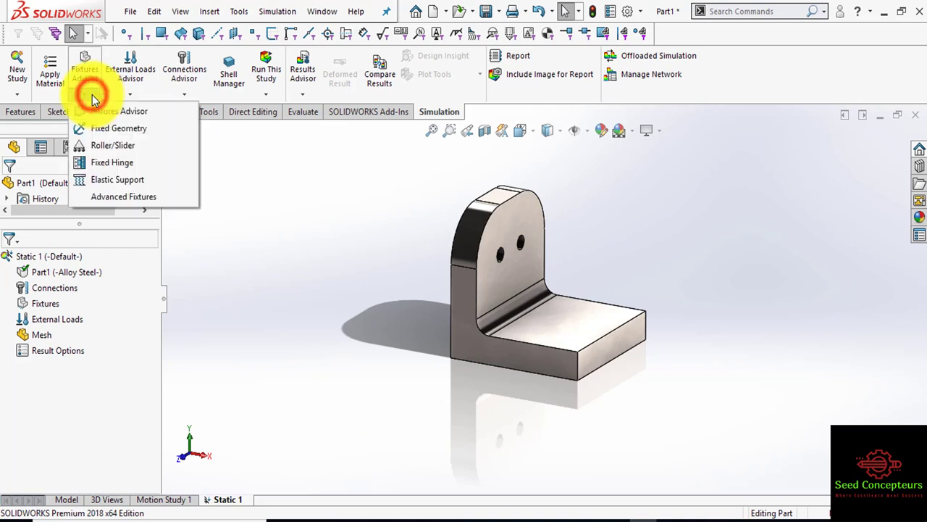
click(115, 128)
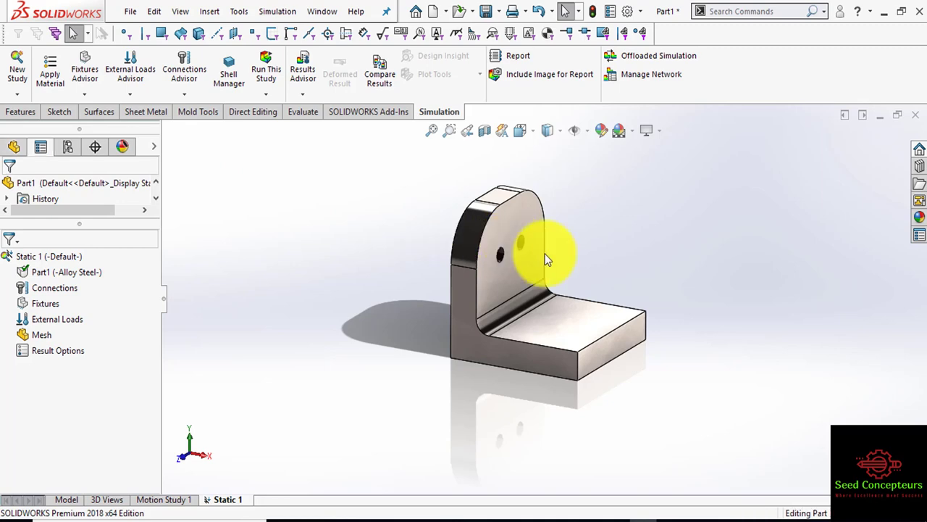
scroll(545, 255, down, 3)
click(516, 248)
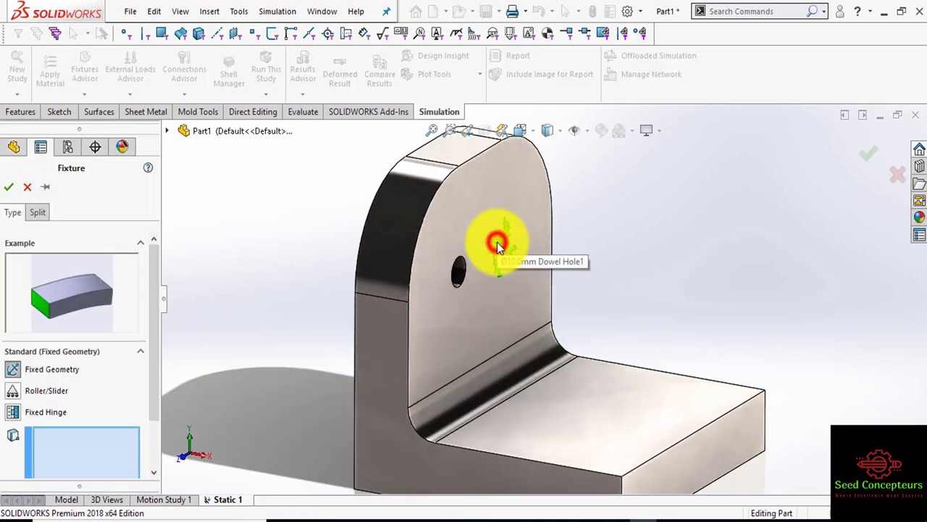
click(497, 242)
click(457, 266)
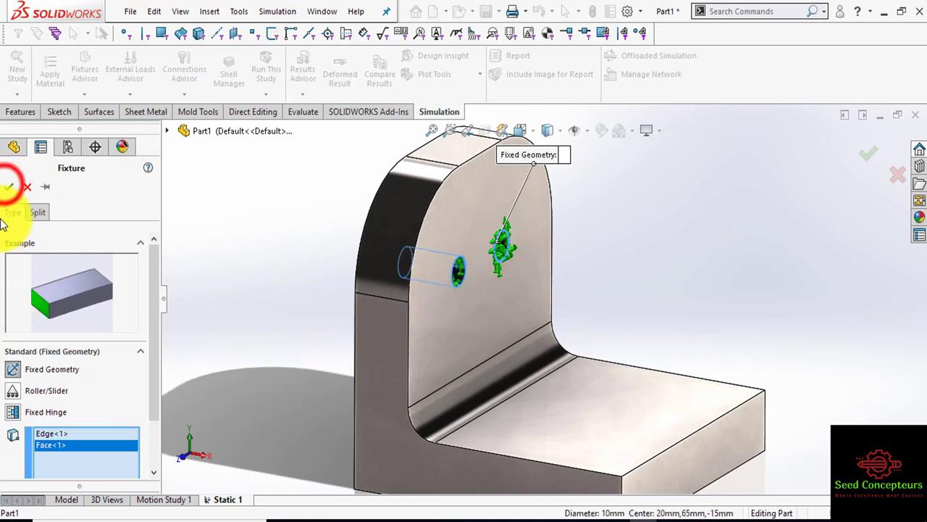
click(9, 187)
Step: Apply a 250 N force to the base flange's top face
scroll(317, 245, up, 3)
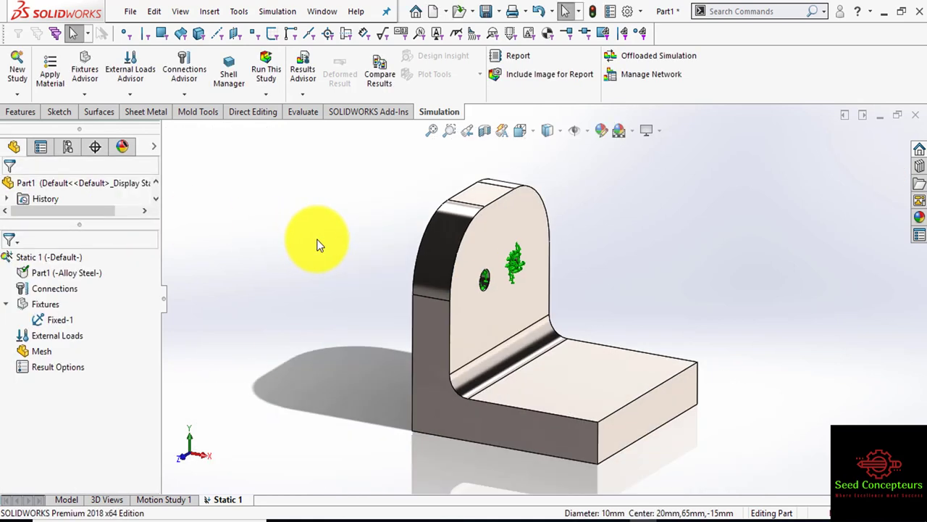
scroll(318, 244, up, 2)
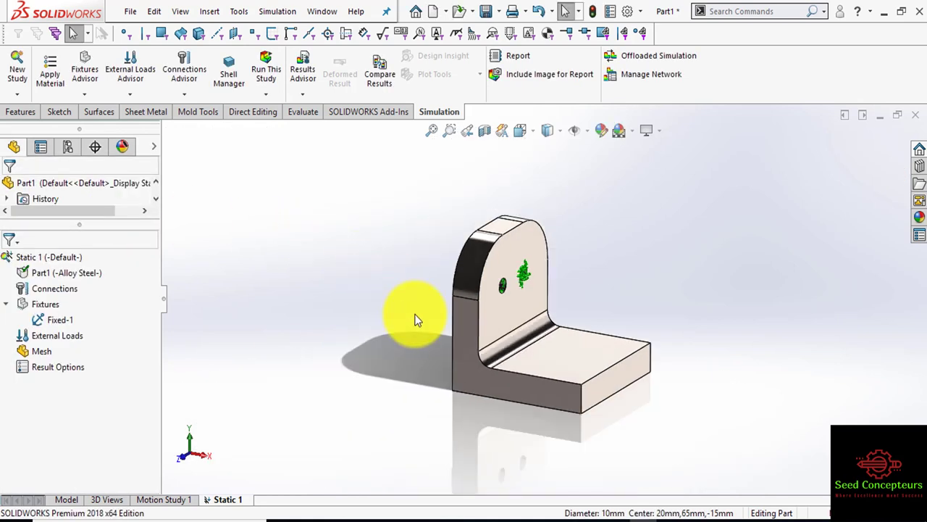
click(134, 100)
click(120, 131)
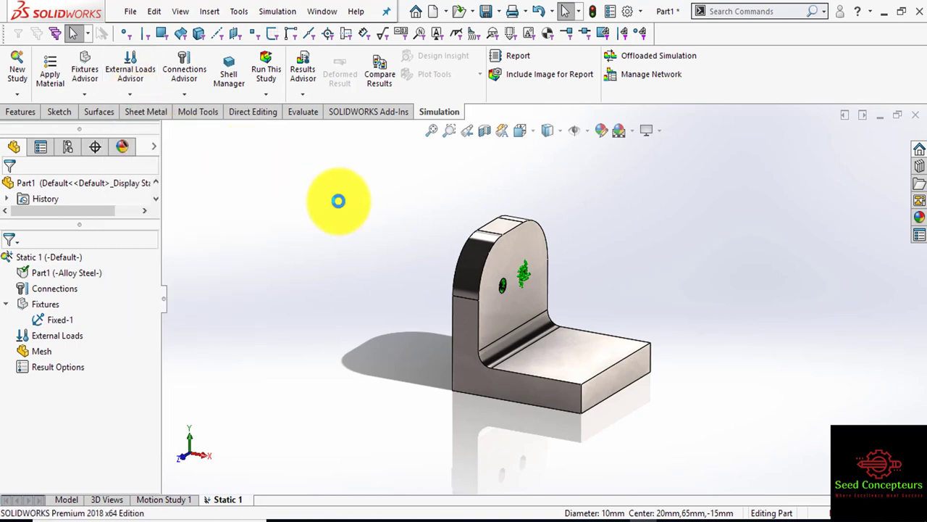
click(578, 349)
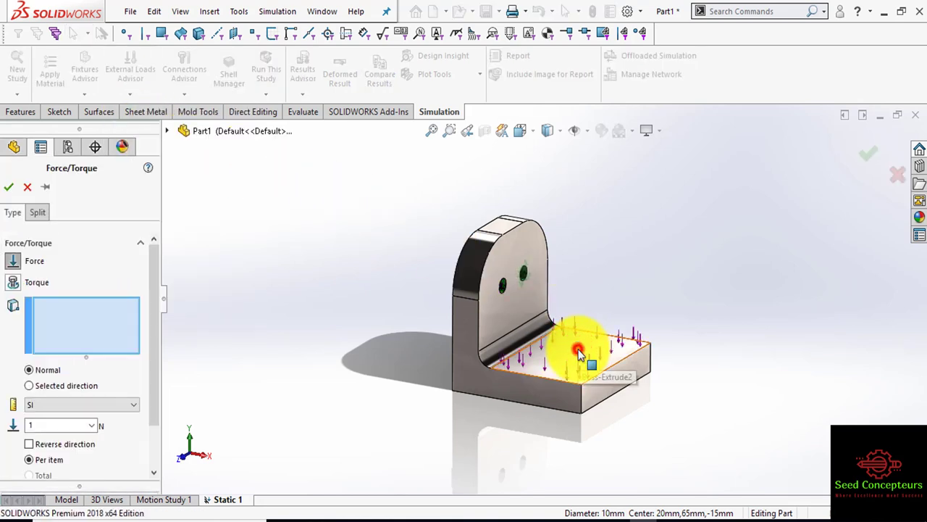
click(57, 425)
text(250)
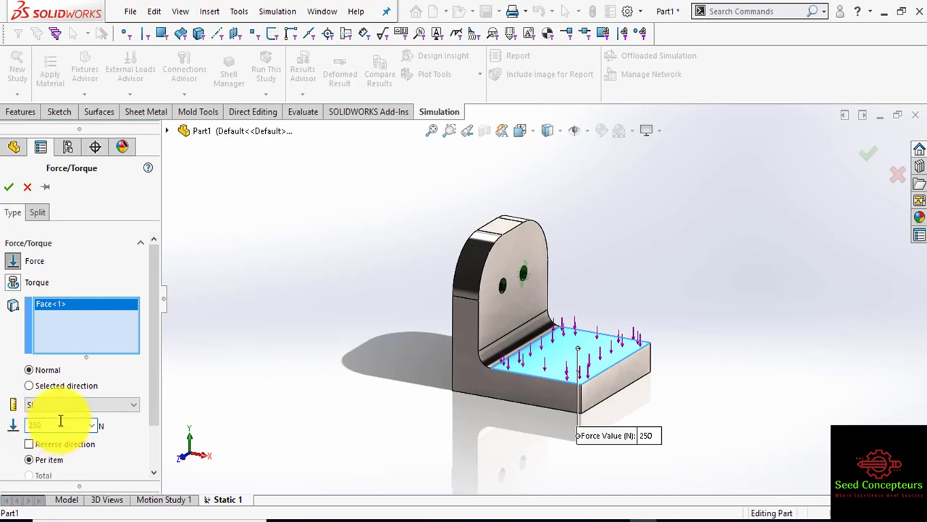
click(8, 187)
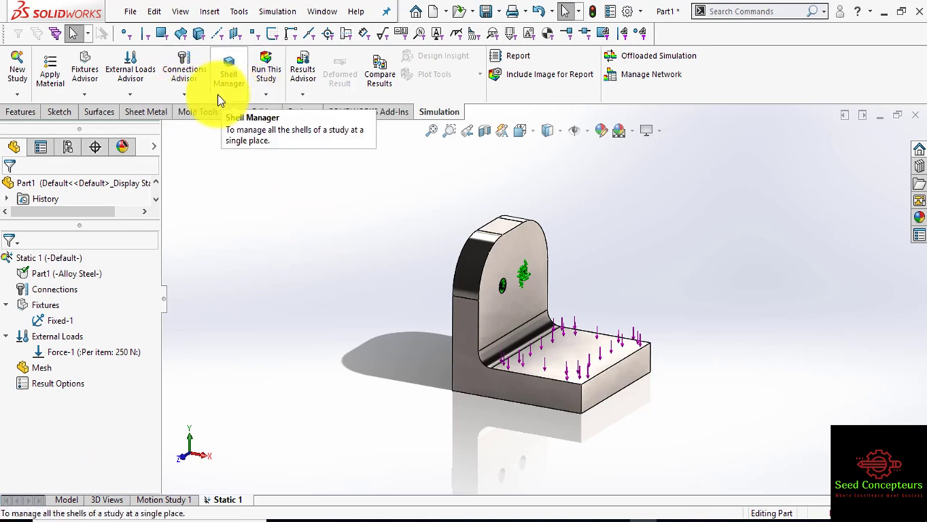
Step: Create a solid mesh on the bracket at the default density
right_click(38, 365)
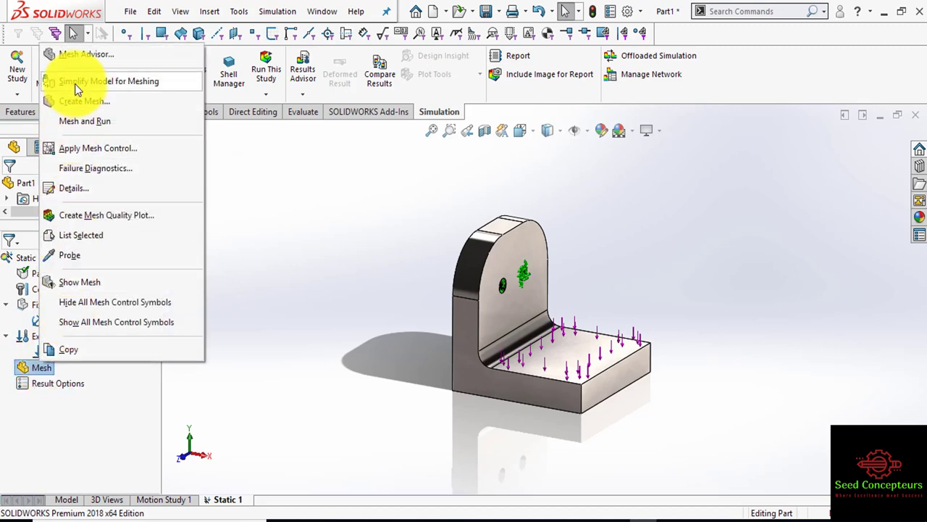
click(77, 107)
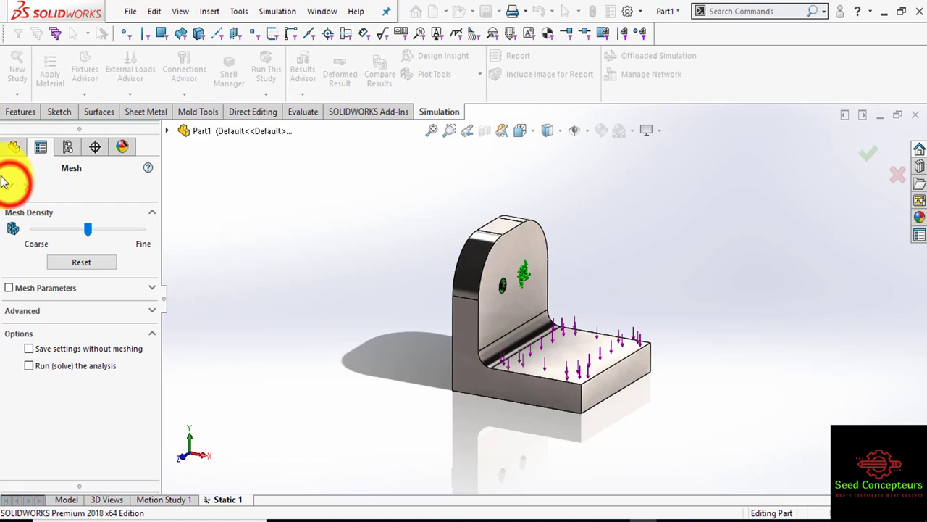
click(8, 187)
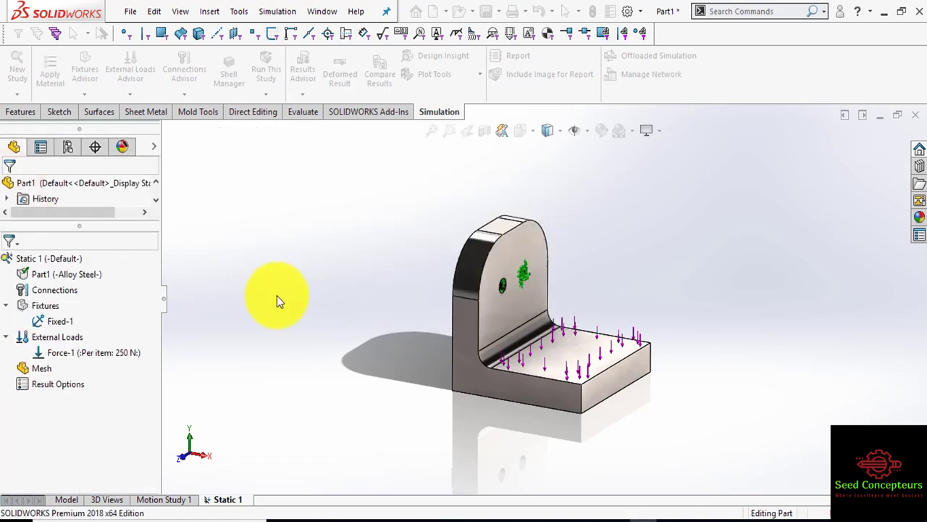
scroll(549, 358, down, 2)
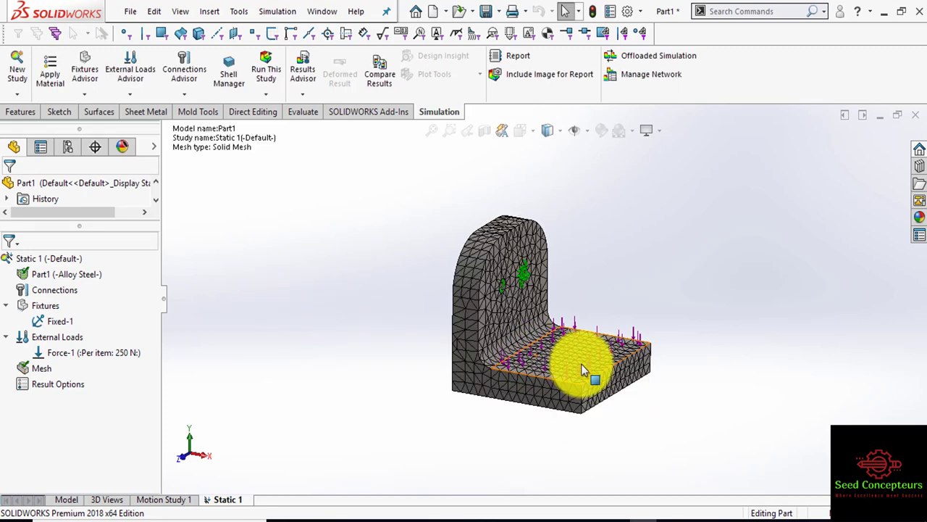
scroll(577, 334, down, 2)
scroll(577, 334, down, 2)
scroll(569, 334, up, 3)
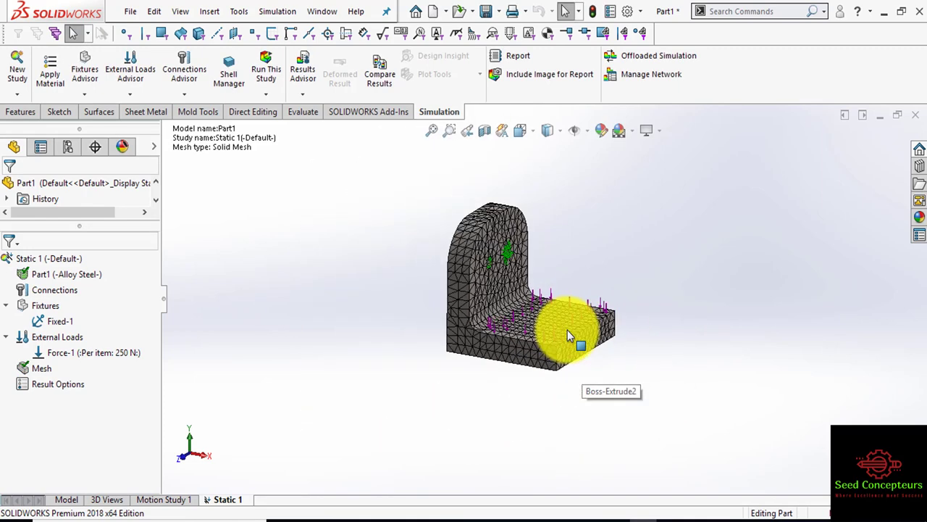
scroll(568, 330, up, 2)
scroll(552, 269, up, 2)
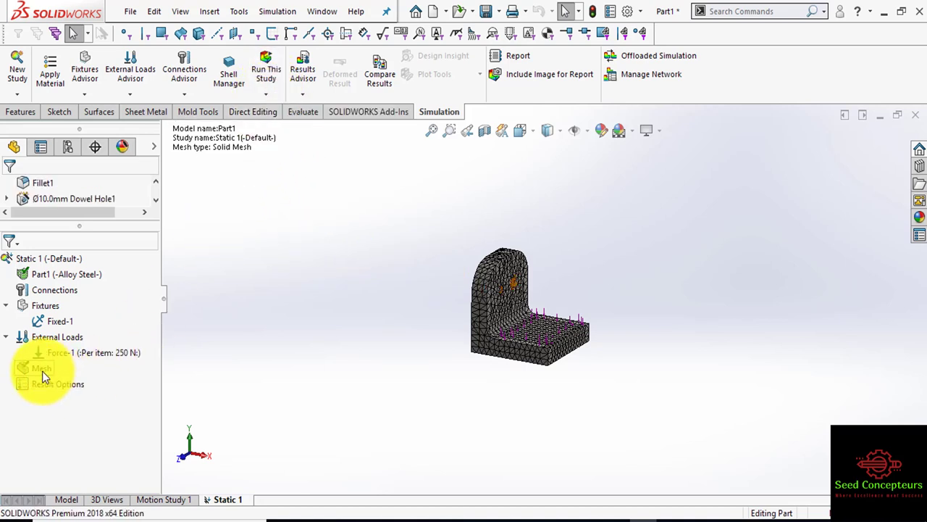
click(260, 91)
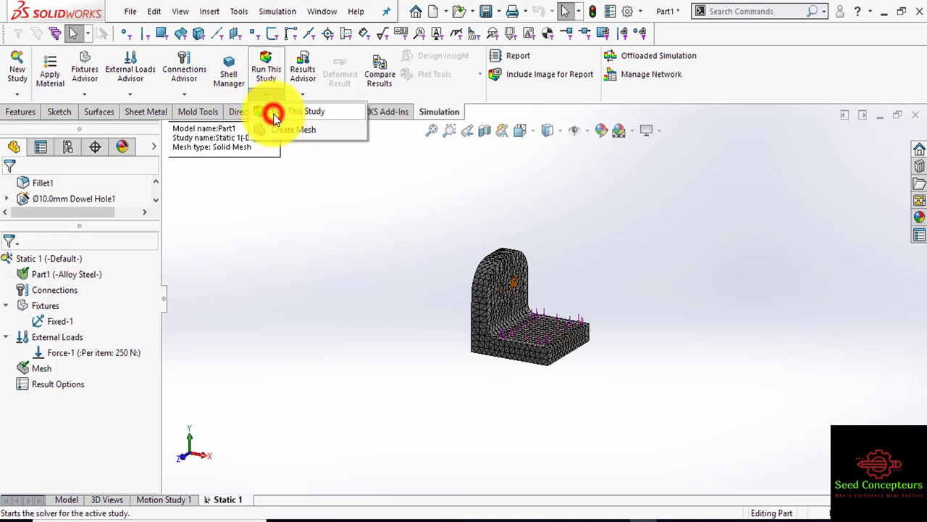
Step: Run Static 1 and inspect the von Mises stress plot peaking at 8.006e+06 N/m^2
click(274, 113)
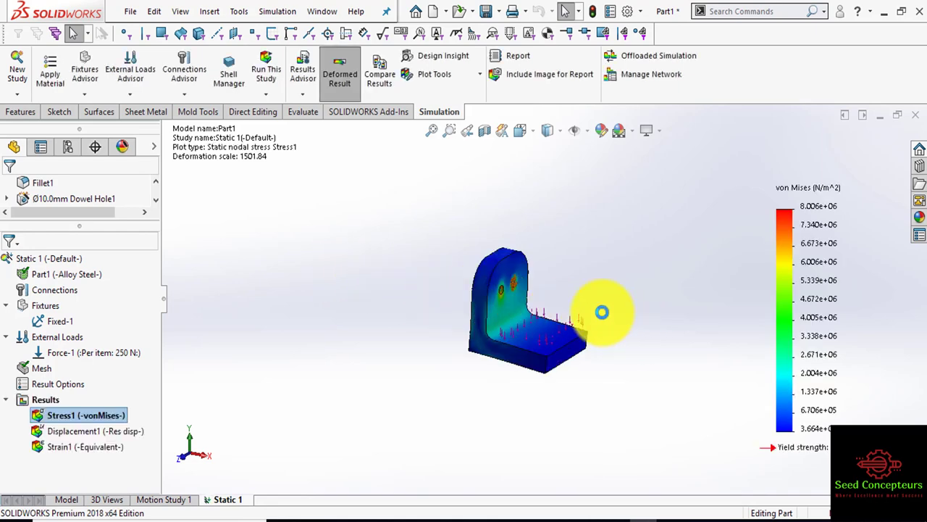
scroll(602, 311, down, 5)
mouse_move(590, 317)
middle_down()
mouse_move(559, 268)
mouse_move(638, 269)
mouse_move(594, 305)
middle_up()
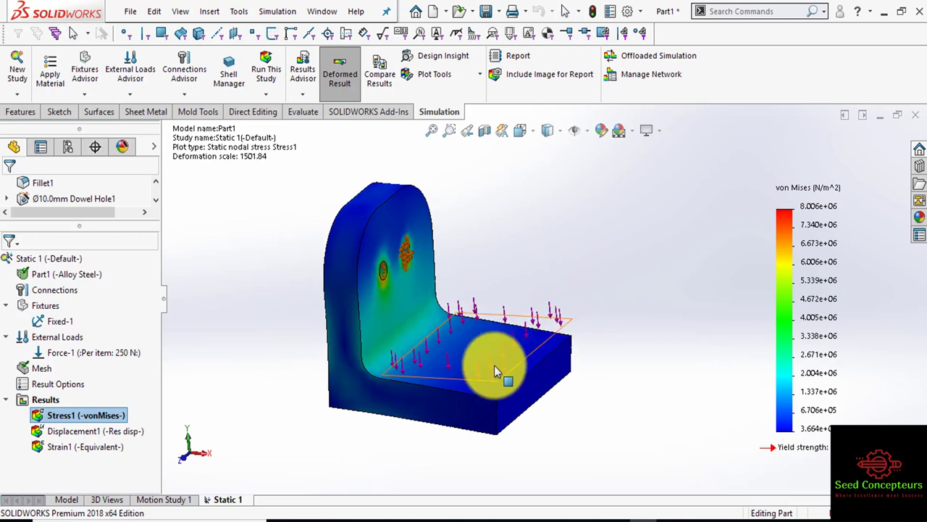
scroll(458, 370, down, 1)
scroll(459, 370, down, 2)
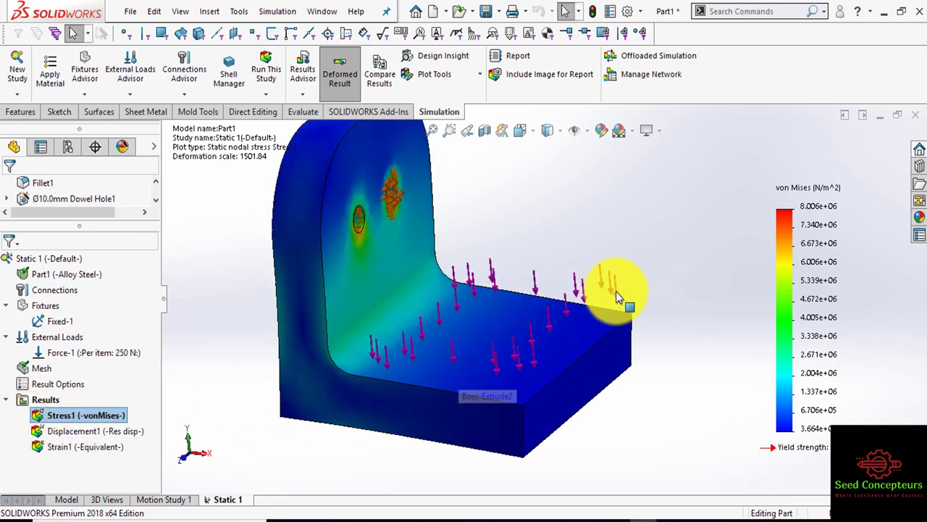
middle_drag(640, 263, 631, 269)
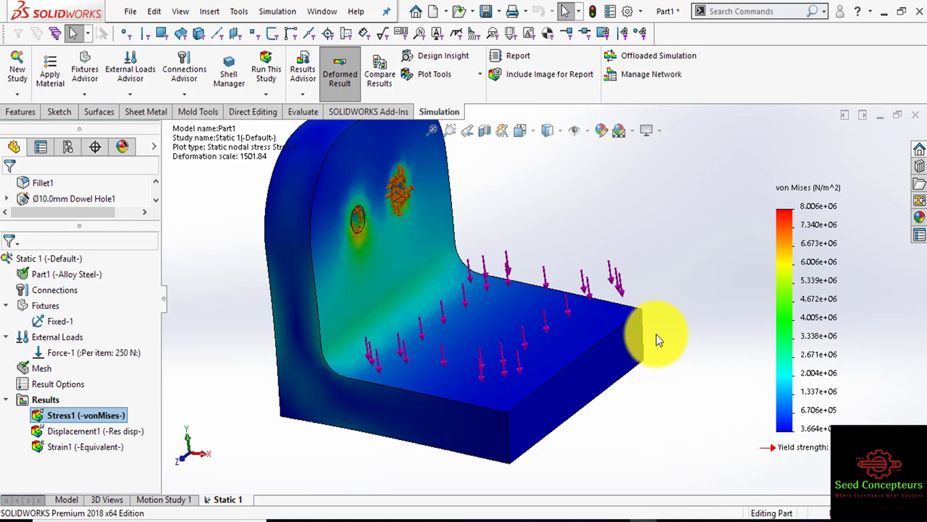
Step: Display the Displacement1 plot, then the Strain1 plot, to compare the results
click(76, 435)
double_click(78, 435)
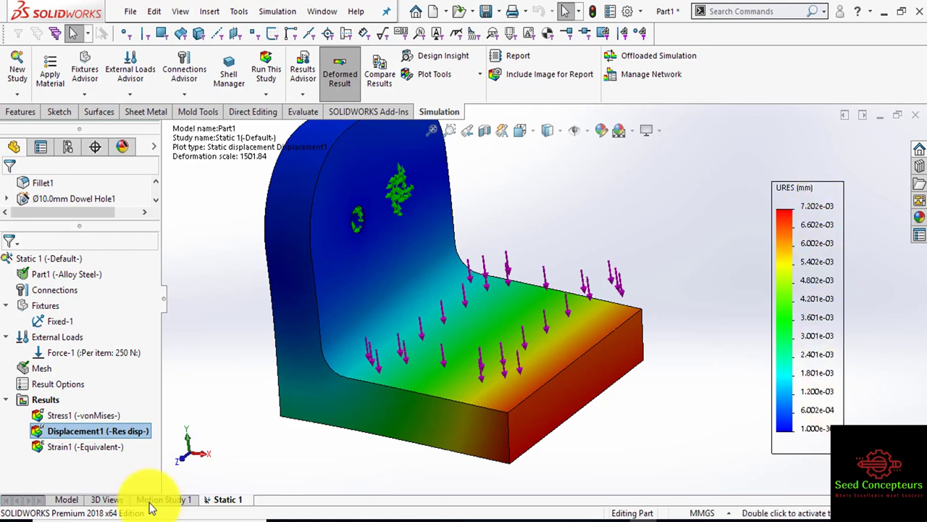
click(83, 446)
double_click(83, 446)
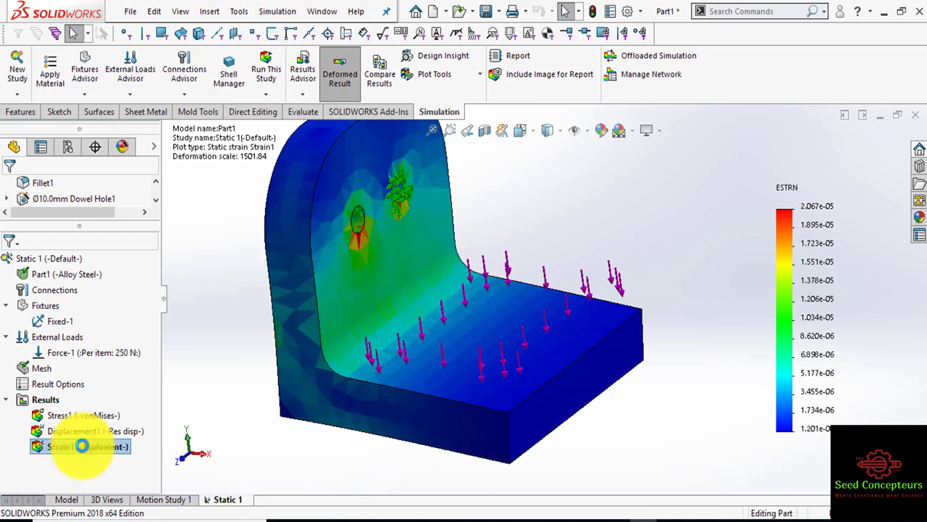
Step: Animate the URES displacement deformation, then stop and close the animation
double_click(83, 431)
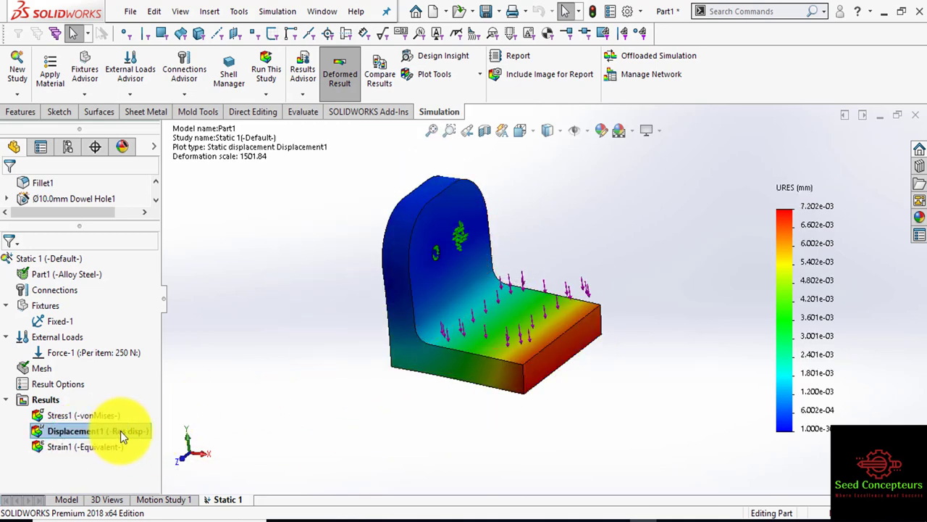
right_click(120, 431)
click(272, 244)
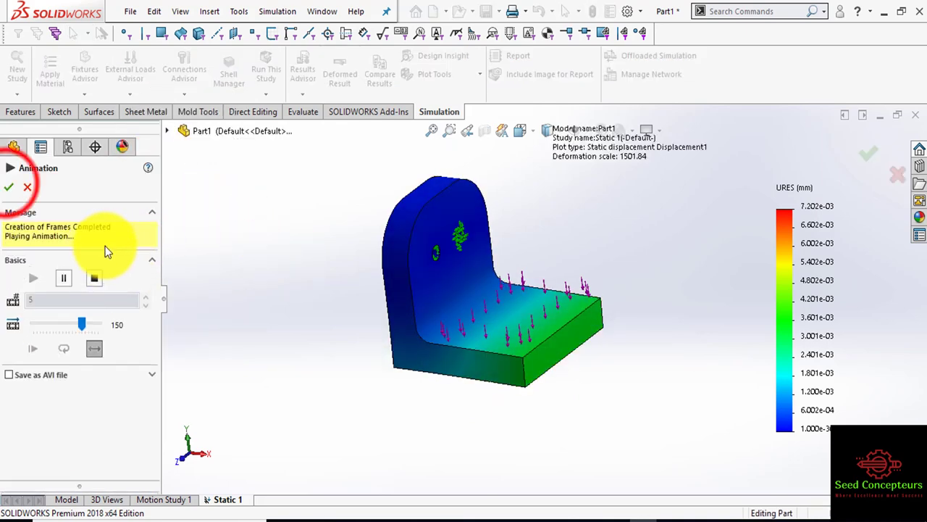
click(9, 187)
click(300, 289)
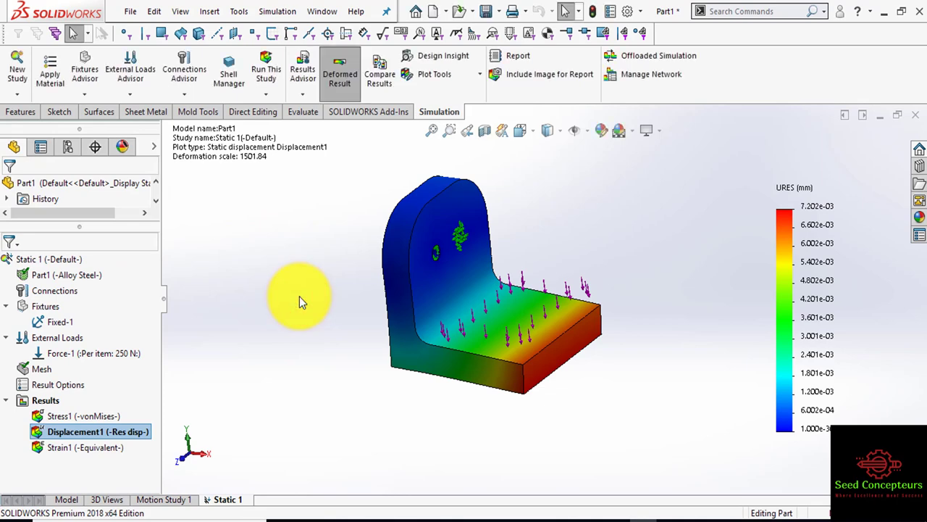